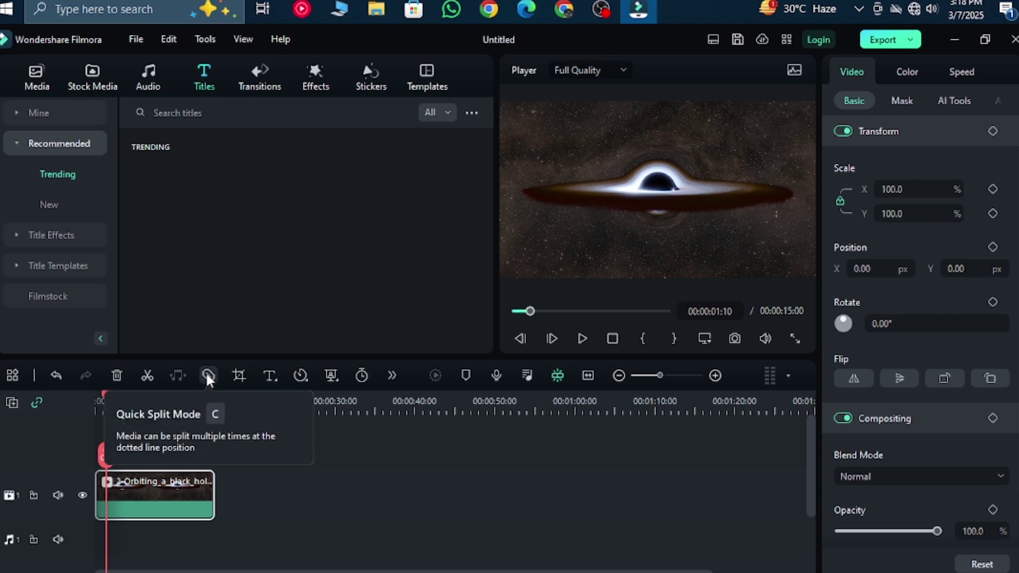
Step: Split the black hole clip at three points and the Basic 1 title once using Quick Split Mode
scroll(136, 516, up, 5)
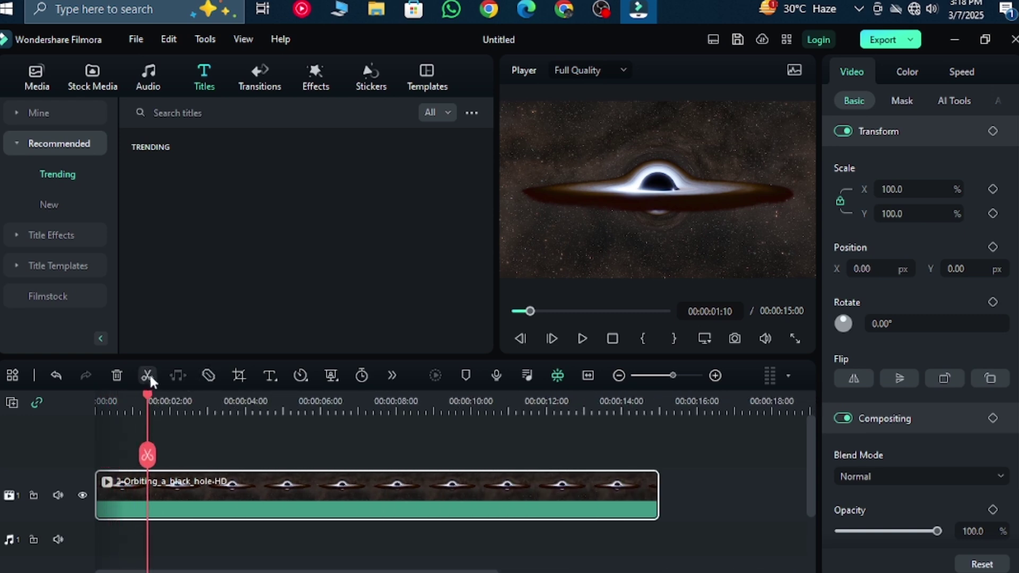
click(208, 375)
click(154, 491)
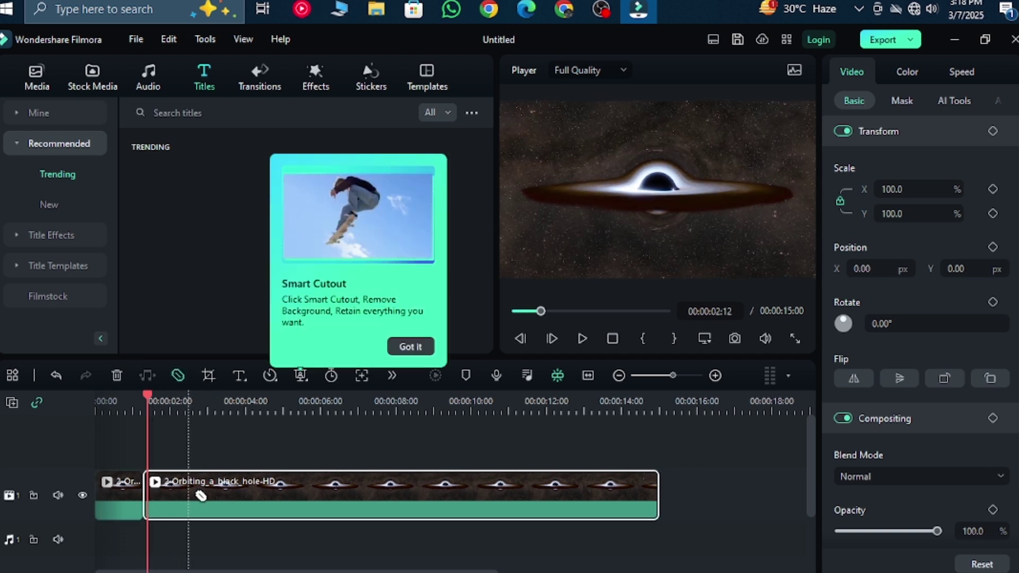
click(200, 493)
click(271, 495)
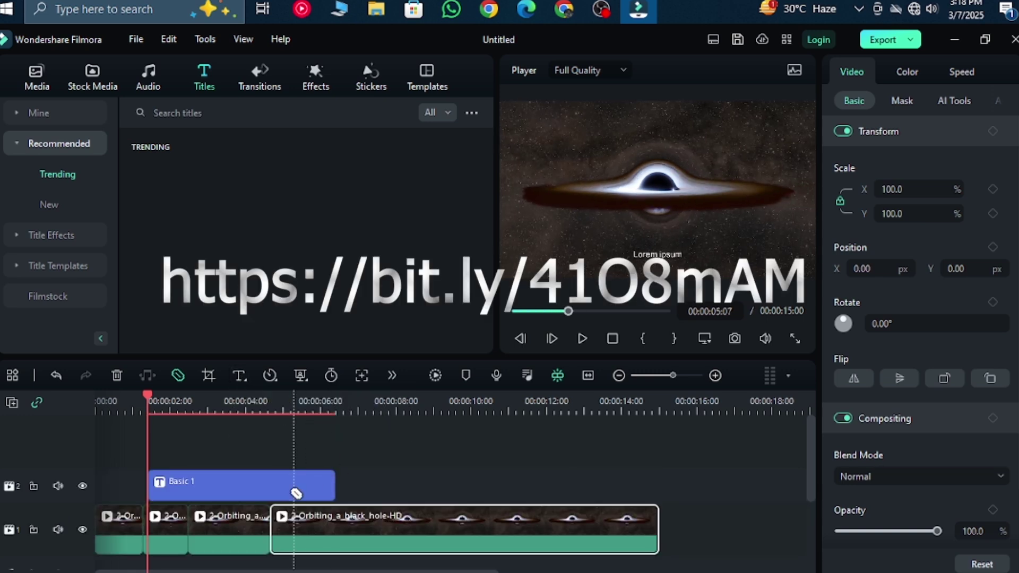
click(254, 484)
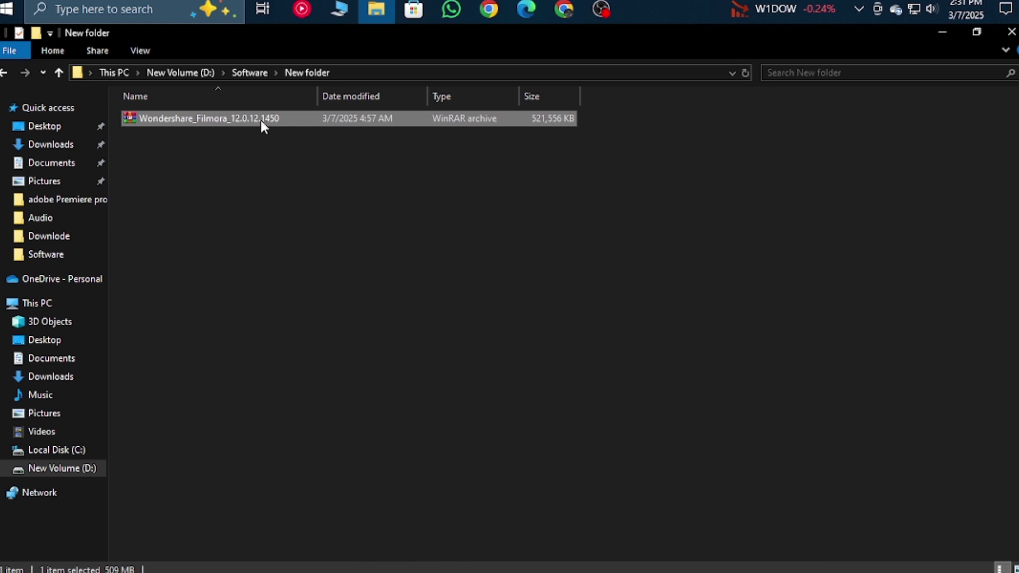
Step: Extract the Wondershare_Filmora_12.0.12.1450 archive into the current folder, supplying the archive password
right_click(260, 119)
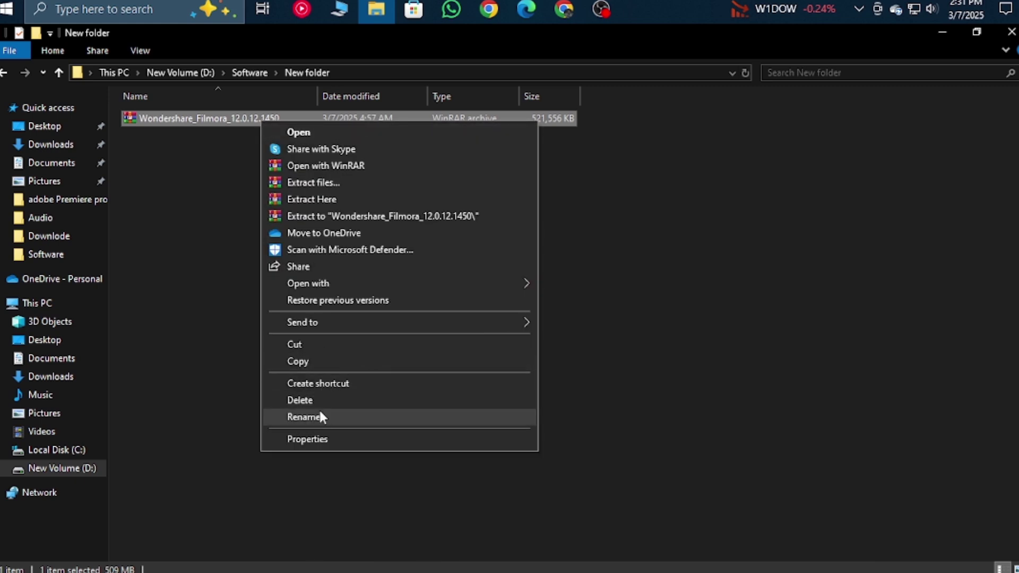
click(703, 204)
right_click(247, 118)
click(283, 198)
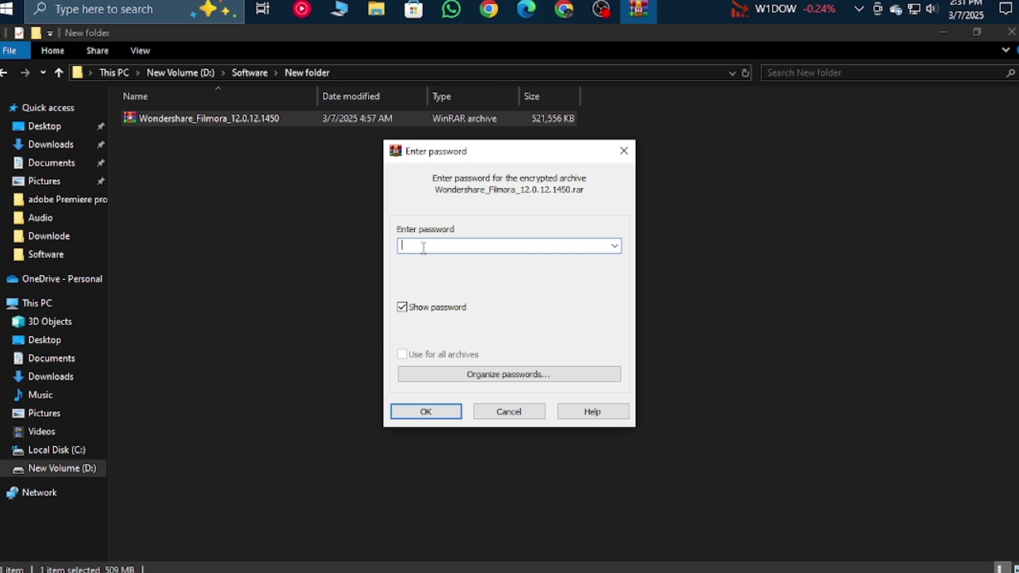
click(438, 412)
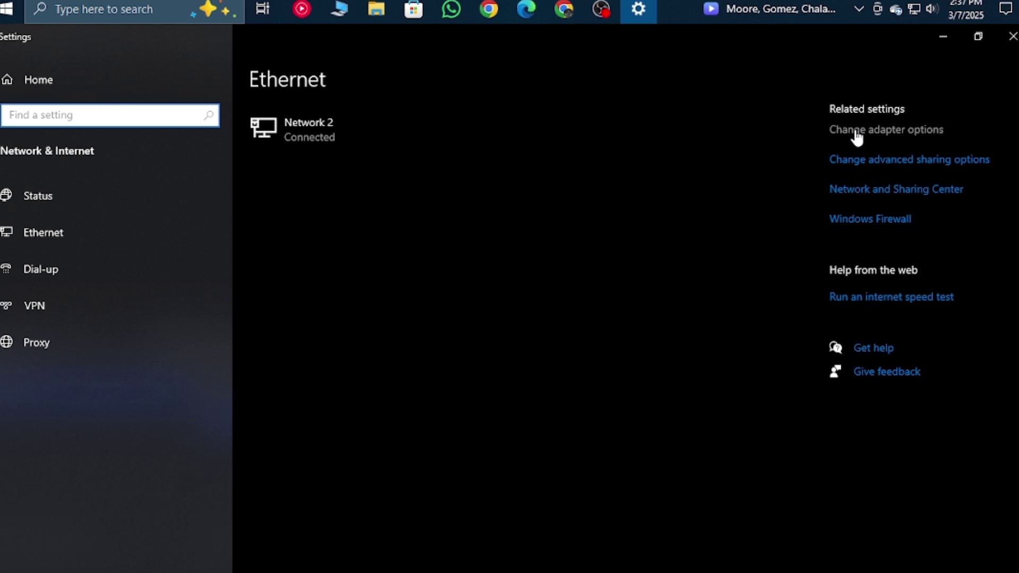
Step: Open the network adapter options and select the Ethernet connection
click(857, 136)
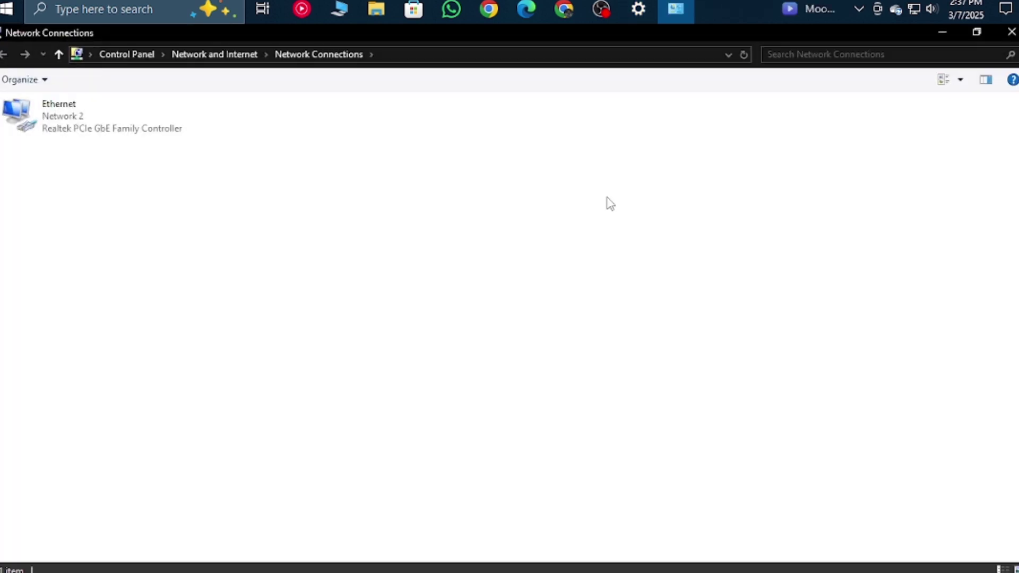
click(69, 117)
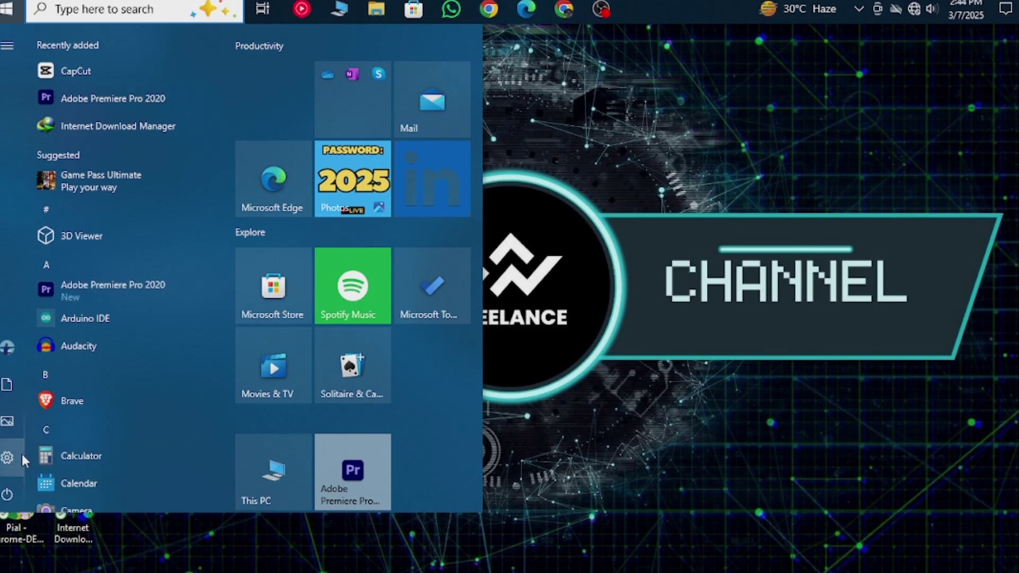
Step: Open Virus & threat protection in Windows Security and manage its protection settings
click(21, 454)
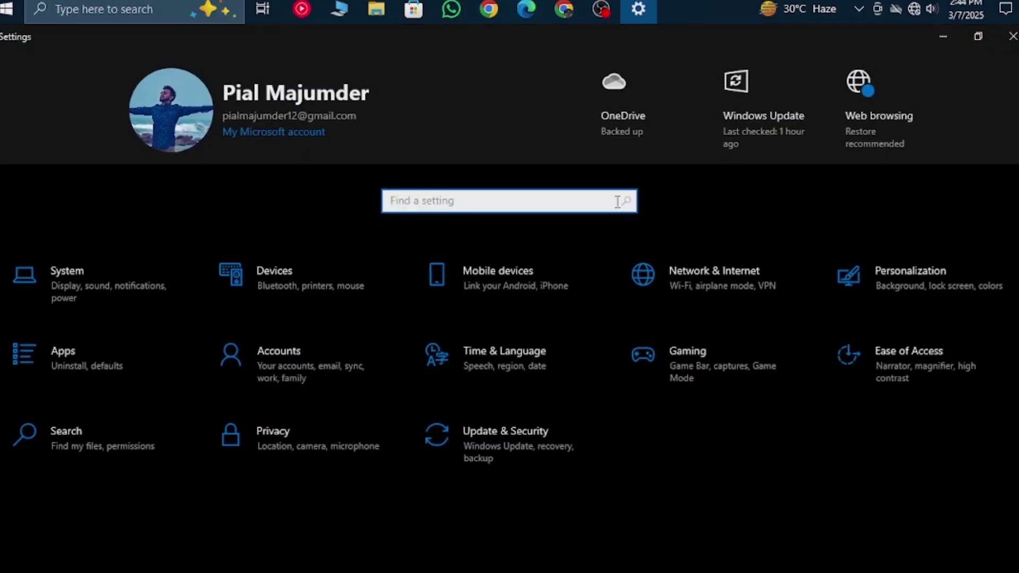
click(503, 447)
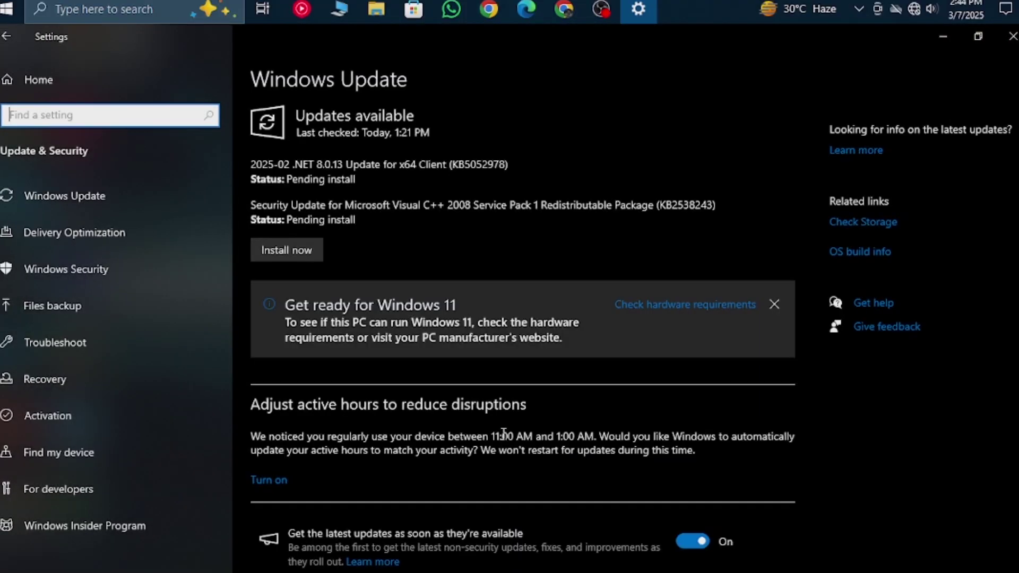
click(72, 271)
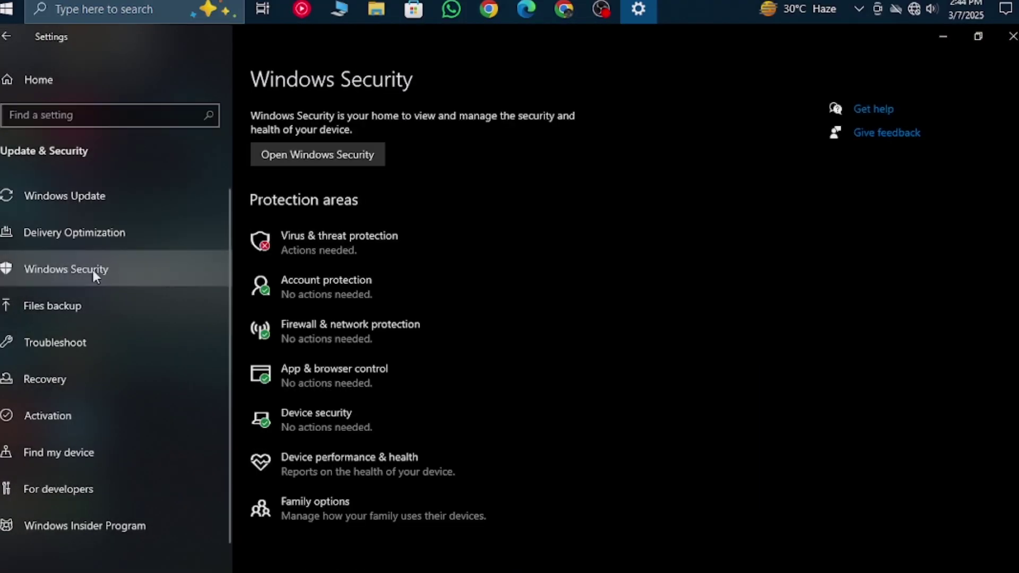
click(323, 238)
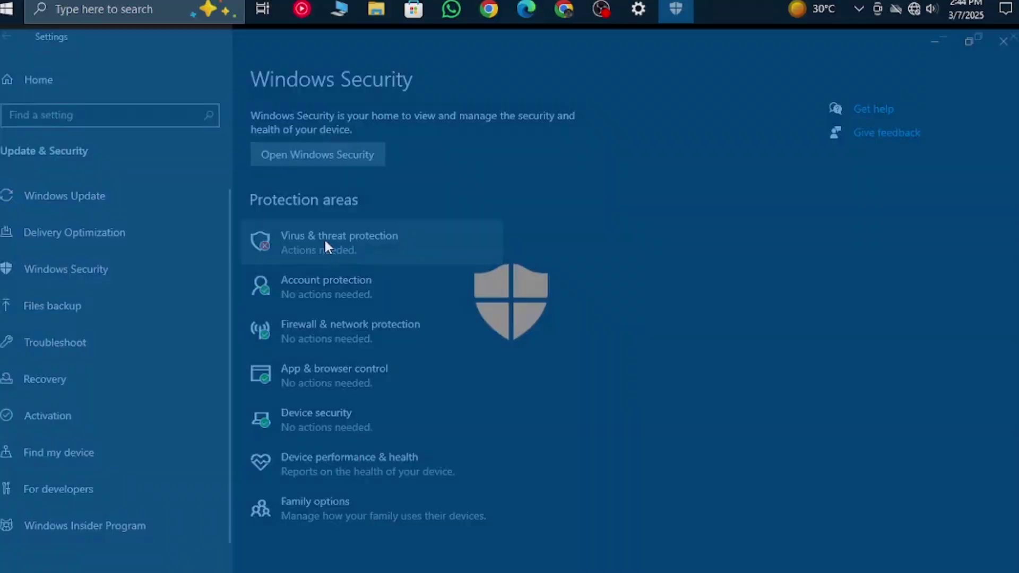
scroll(362, 396, down, 3)
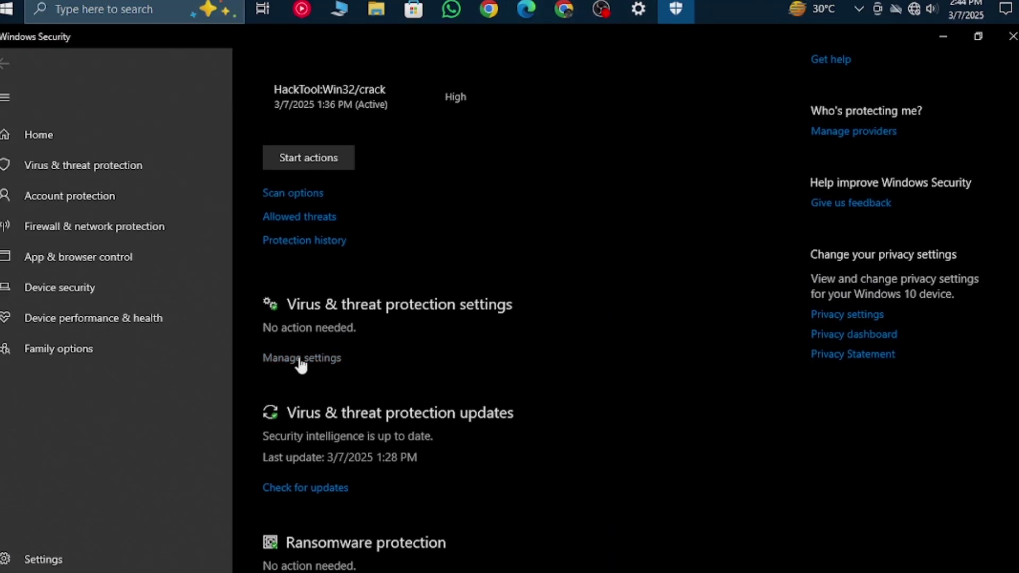
click(300, 358)
click(280, 264)
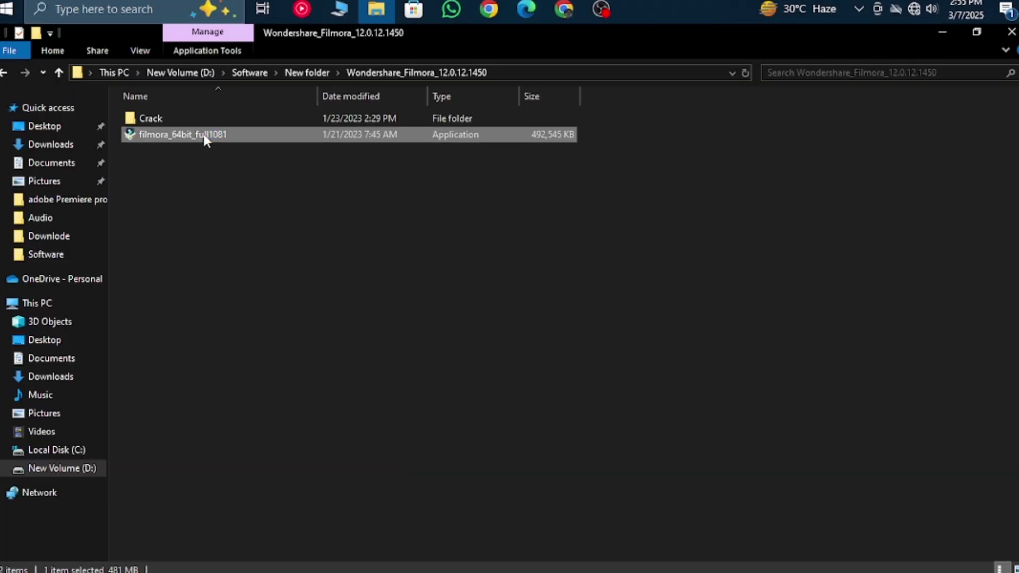
Step: Start the Filmora 12 setup wizard, accept the license agreement and proceed with the installation
click(517, 343)
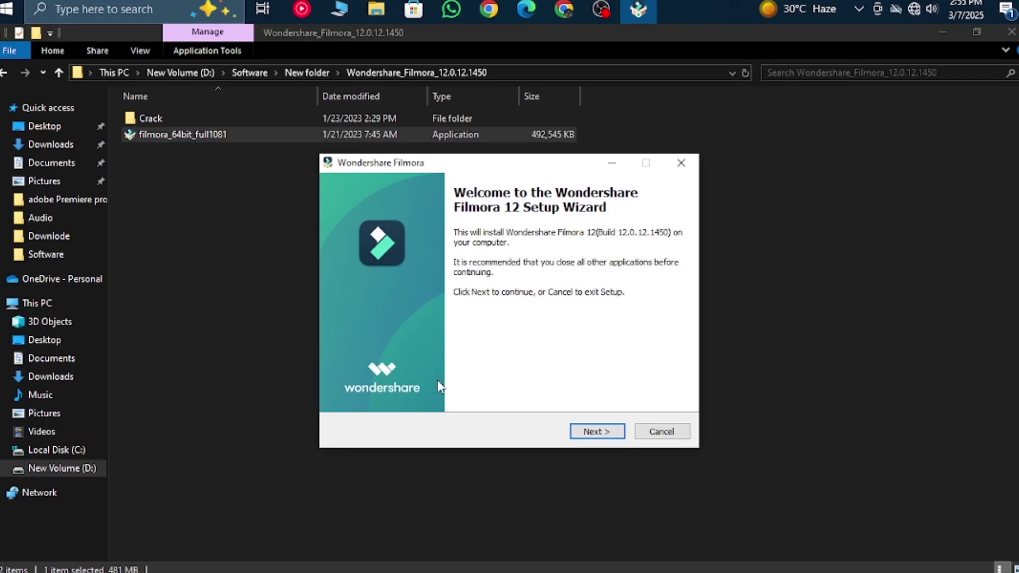
click(581, 434)
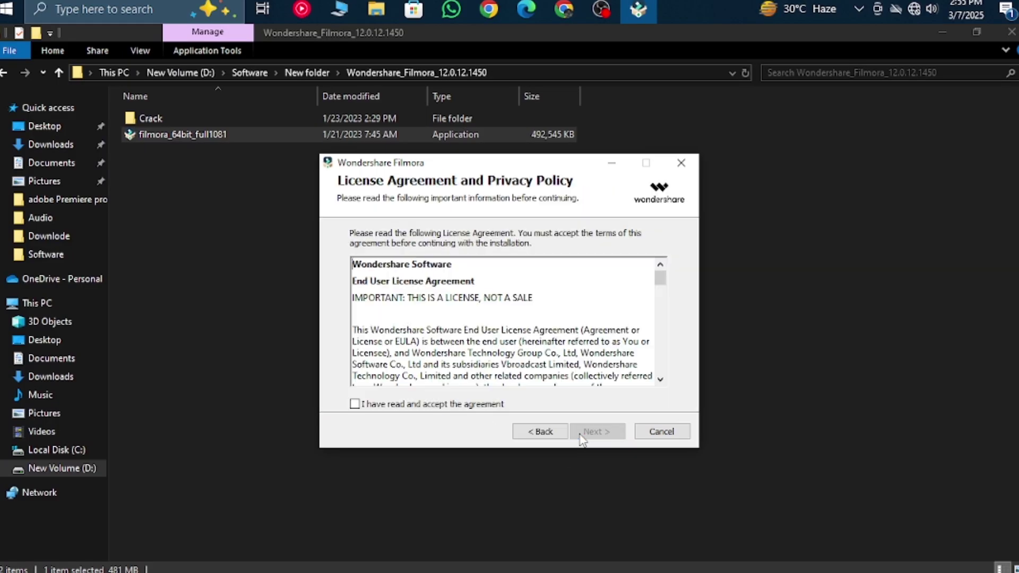
click(399, 405)
click(602, 431)
click(600, 432)
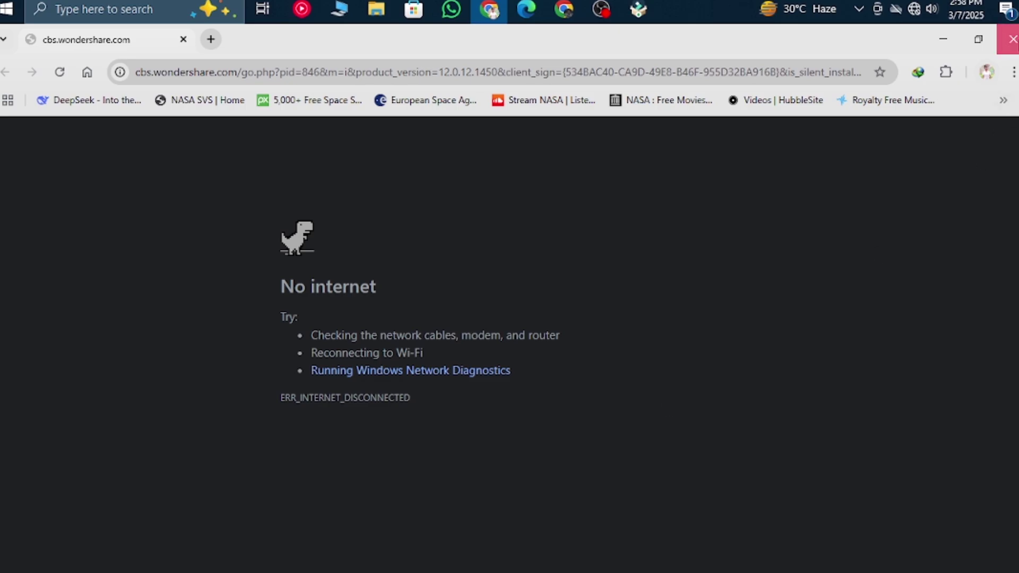
Step: Close the cbs.wondershare.com browser window and minimize the Filmora installer
click(1012, 39)
click(643, 10)
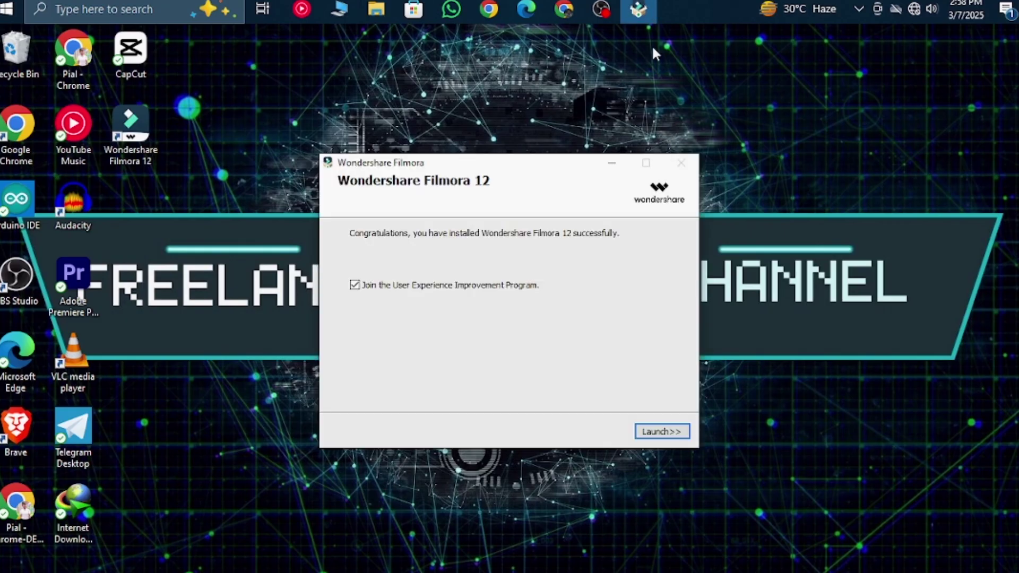
click(645, 9)
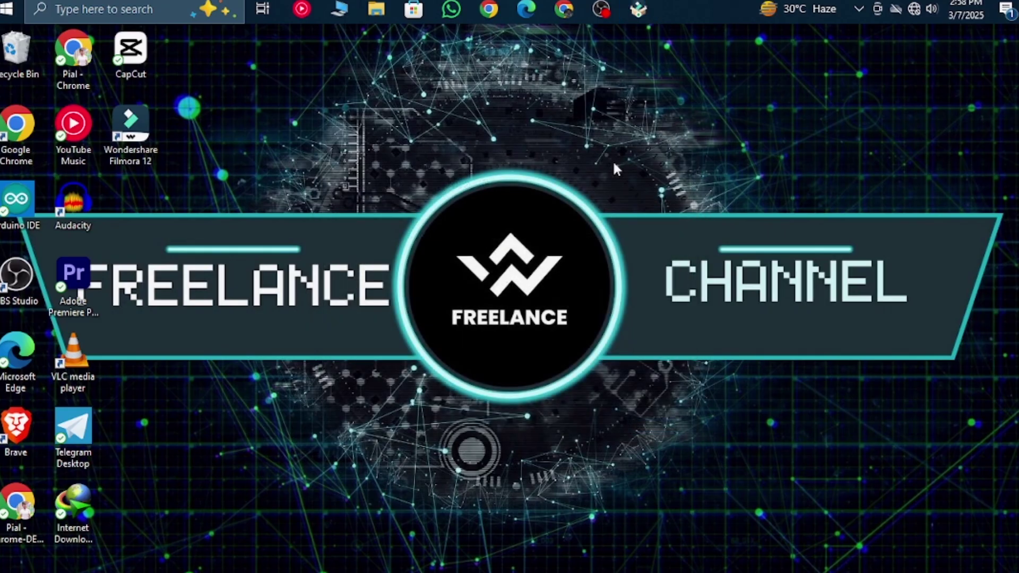
Step: End the Setup/Uninstall (32 bit) task in Task Manager
right_click(668, 6)
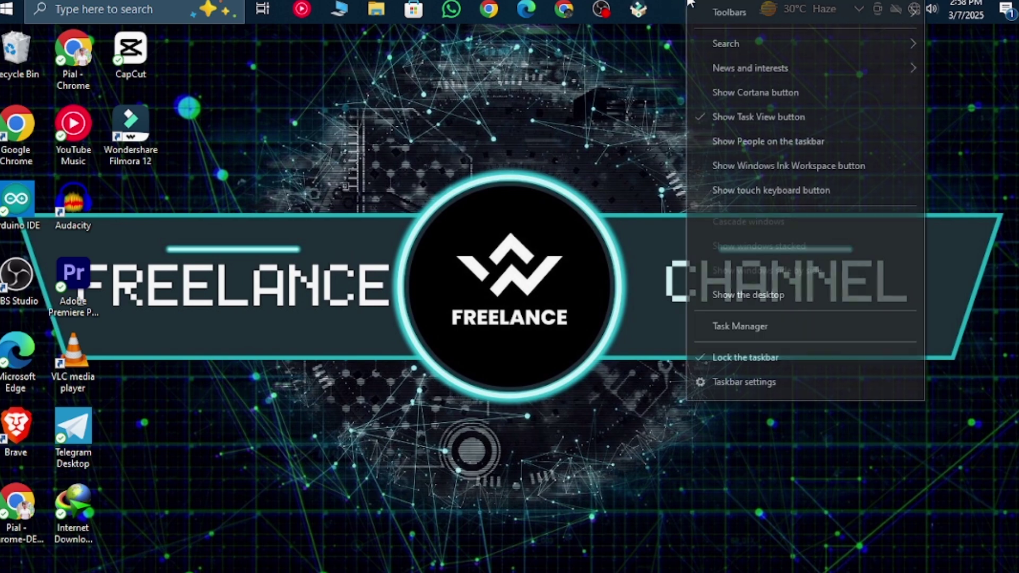
click(723, 321)
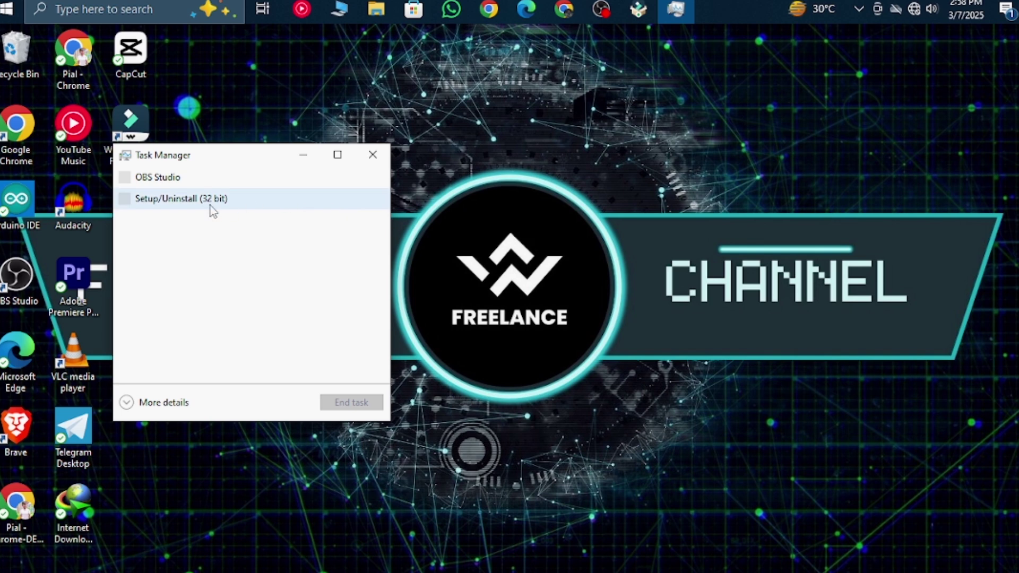
right_click(171, 202)
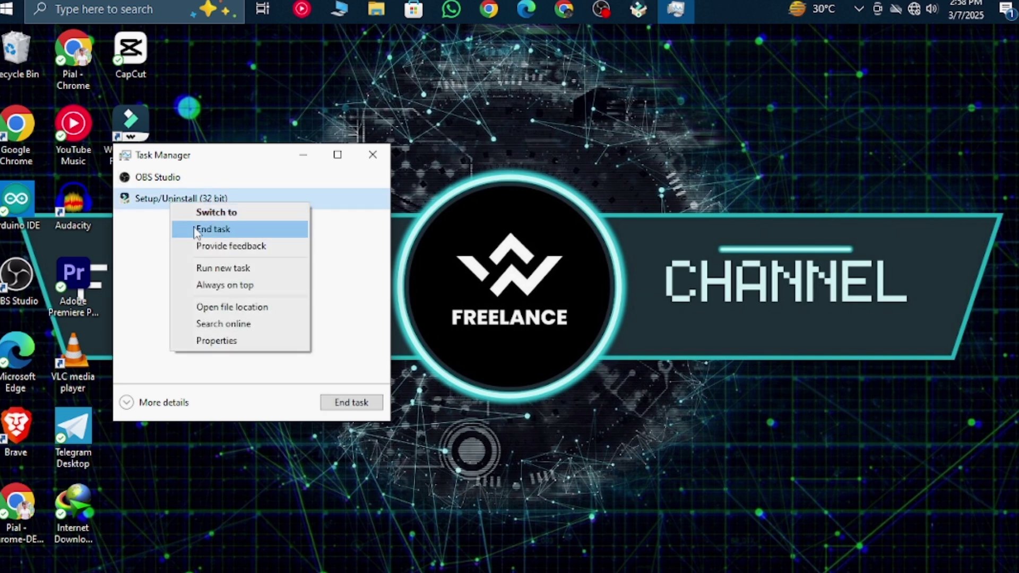
click(204, 229)
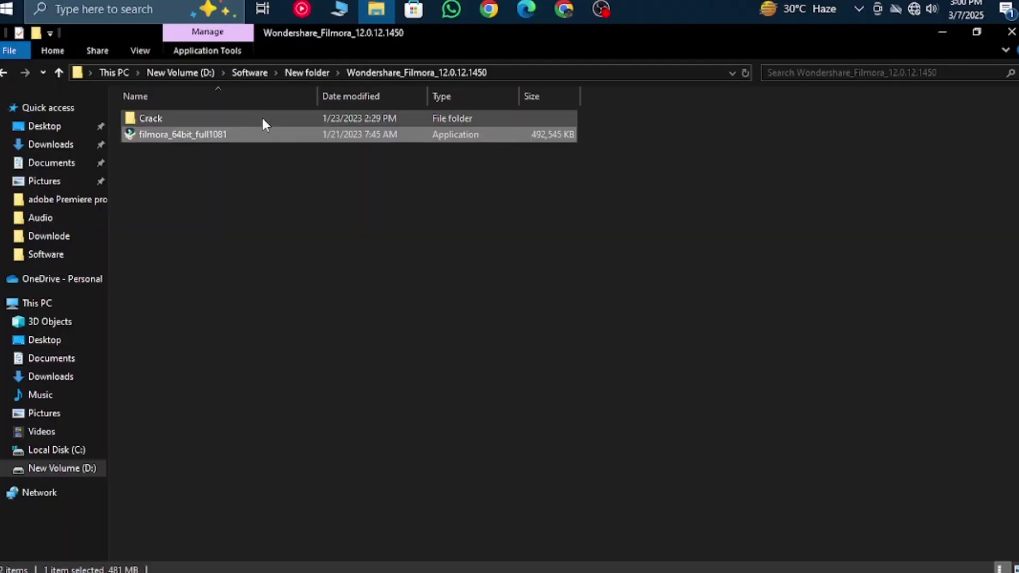
Step: Copy Continuum_OFX_8Bit.dll and Continuum_OFX_Float.dll from the FX Cracked folder inside Crack
double_click(263, 120)
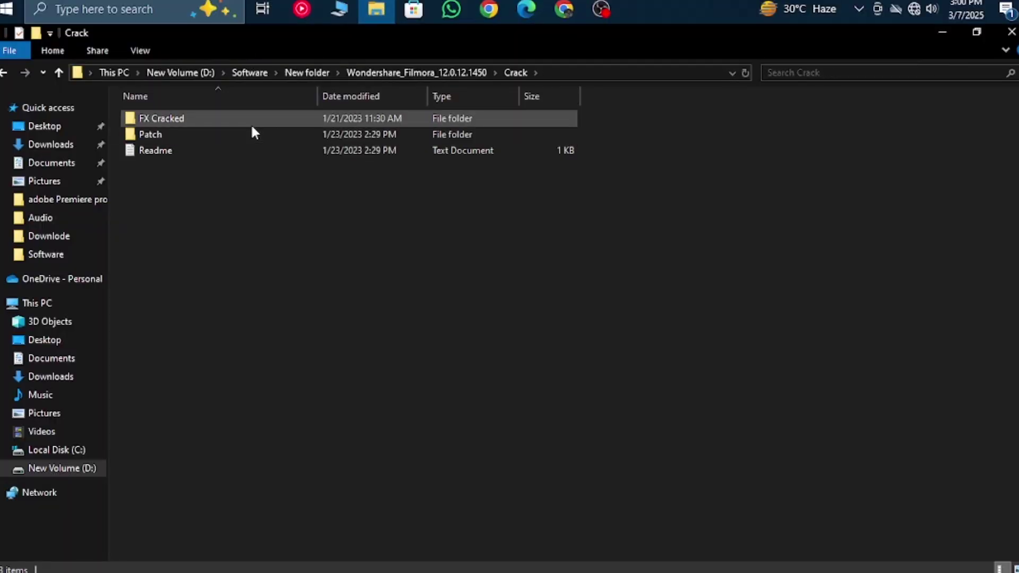
double_click(249, 124)
drag(241, 166, 237, 113)
key(ctrl+c)
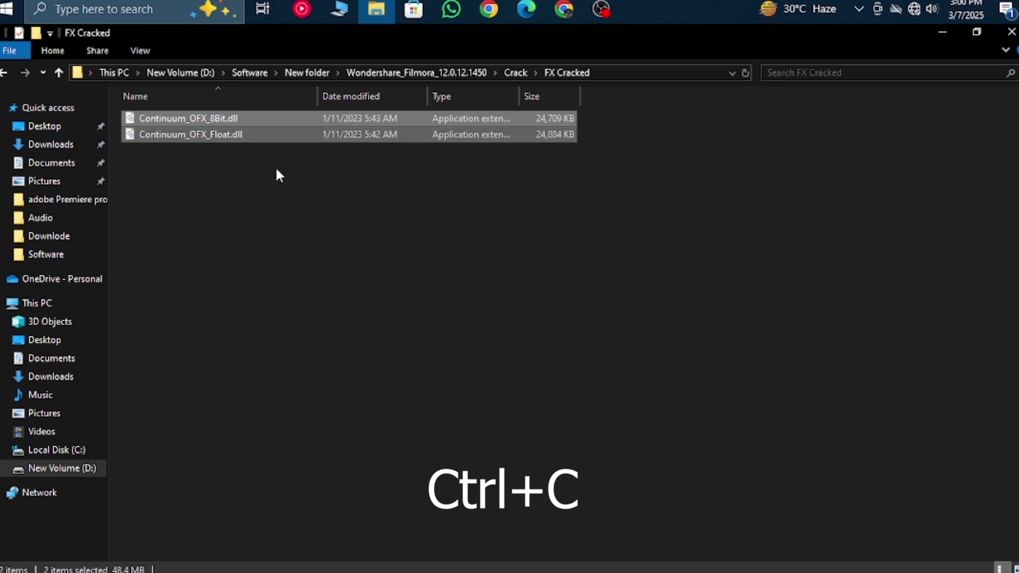
Step: Open the file location of the Wondershare Filmora 12 desktop shortcut and maximize its folder window
click(376, 12)
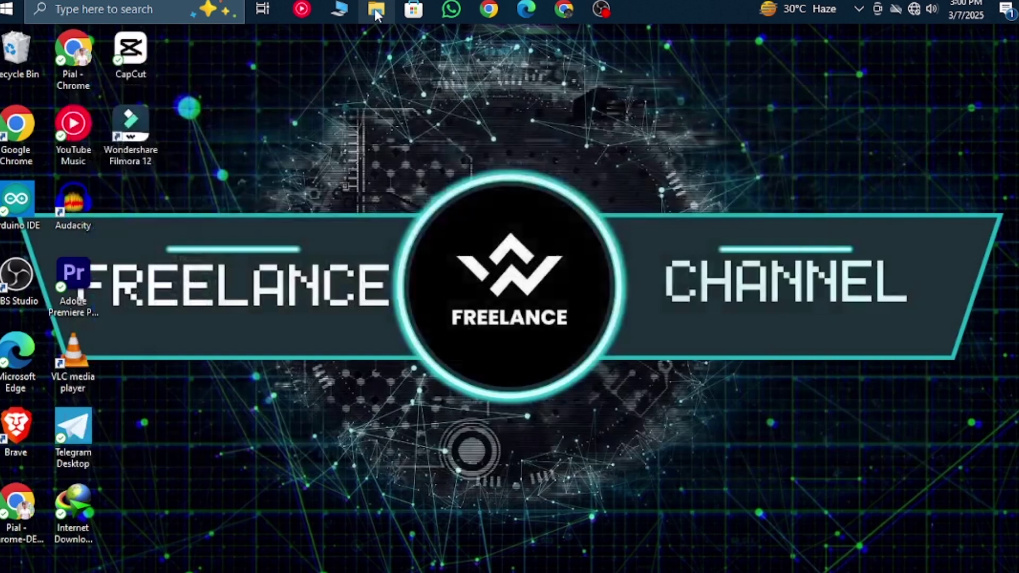
right_click(148, 113)
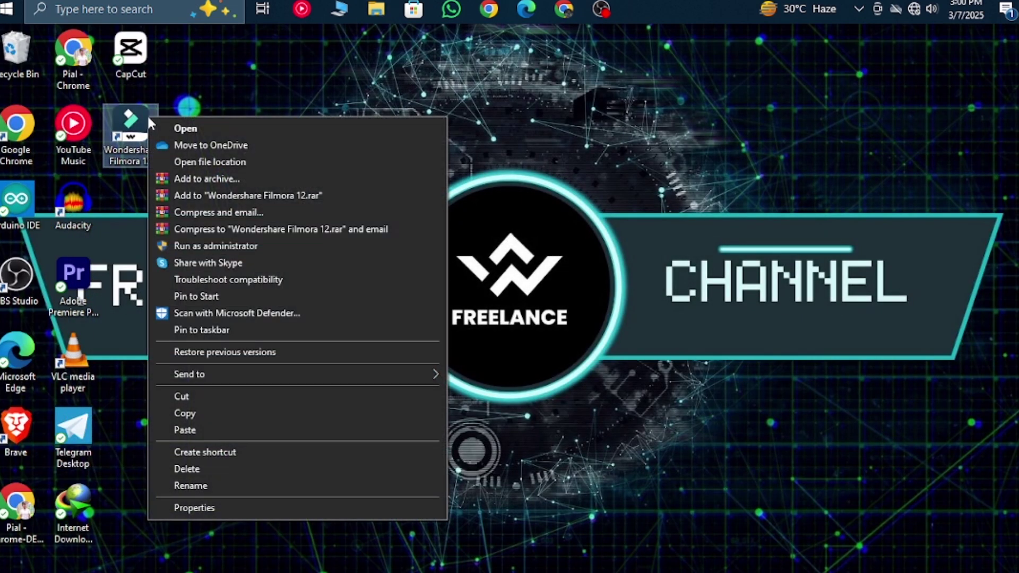
click(198, 162)
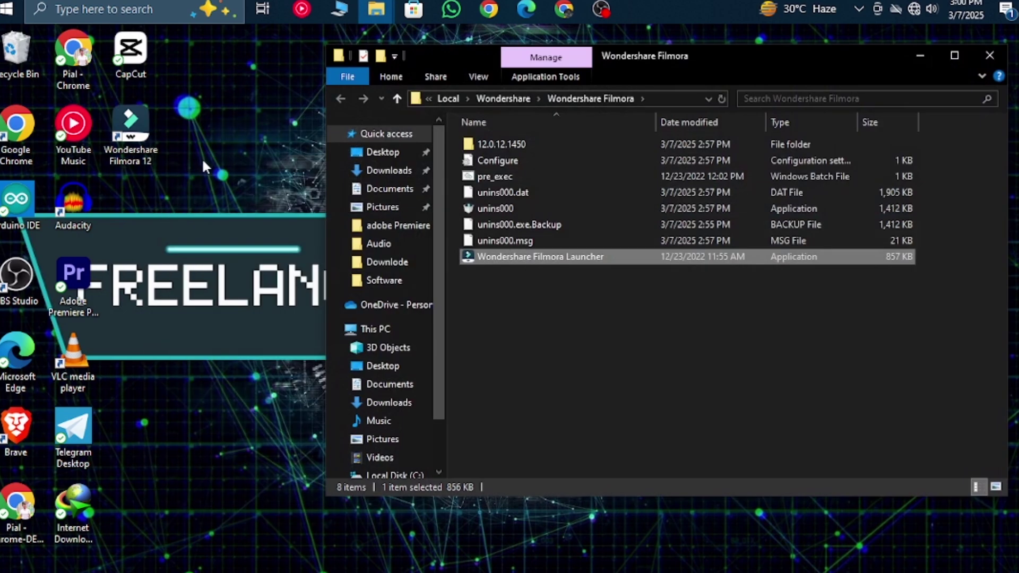
drag(807, 55, 639, 54)
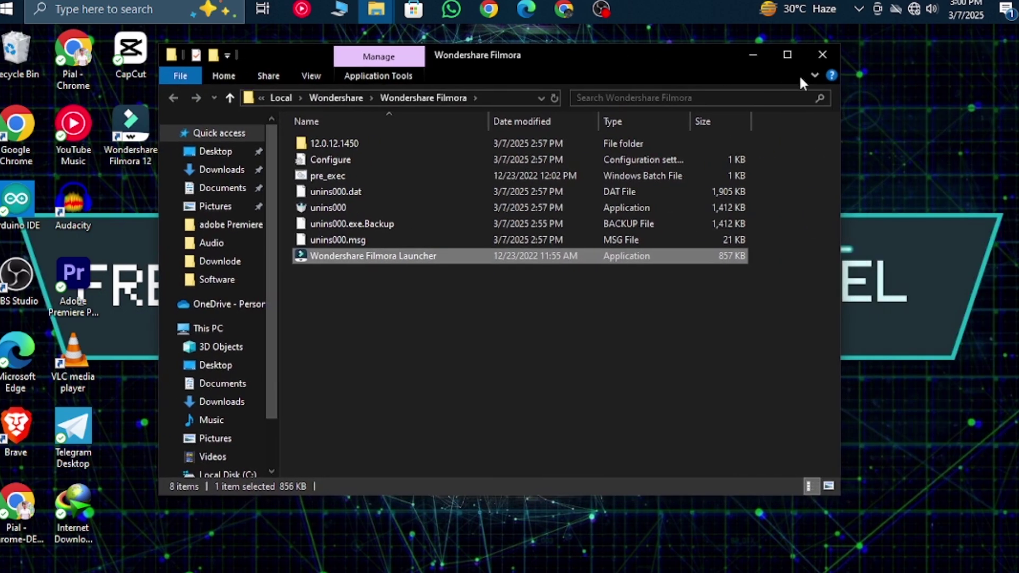
click(791, 53)
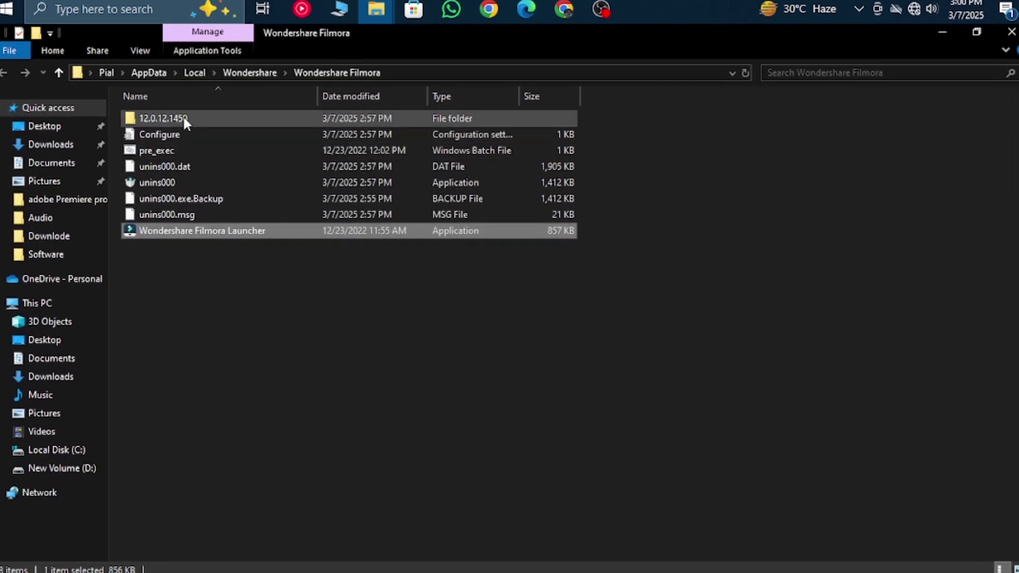
Step: Paste the two copied DLL files into the 12.0.12.1450 program folder and close the folder window
double_click(184, 119)
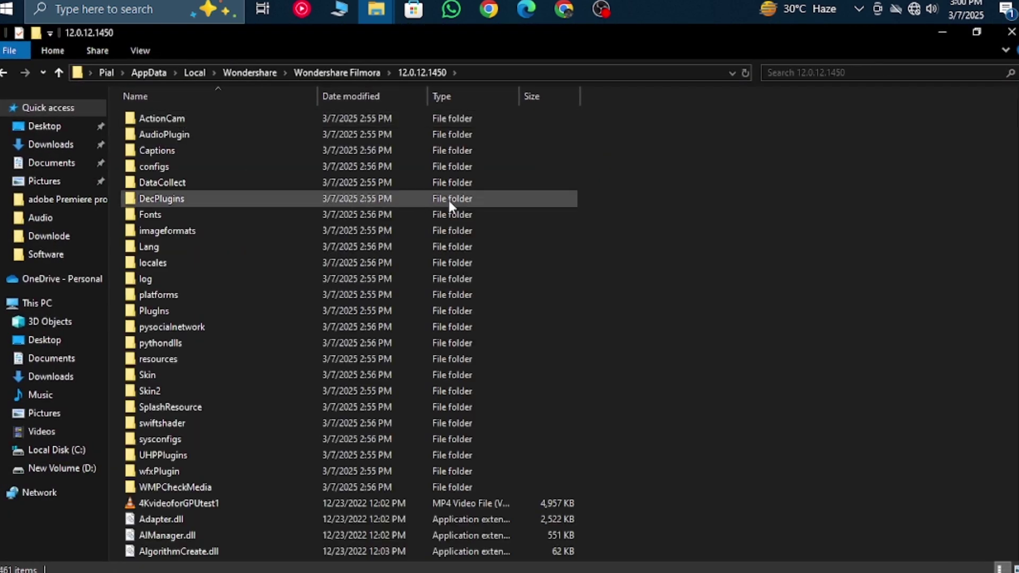
key(ctrl+v)
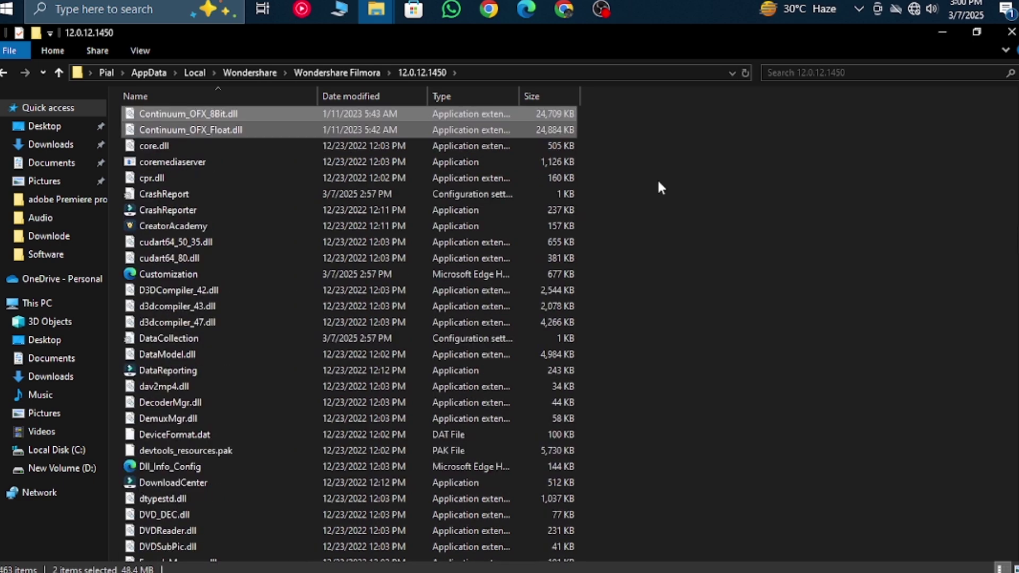
scroll(652, 207, up, 2)
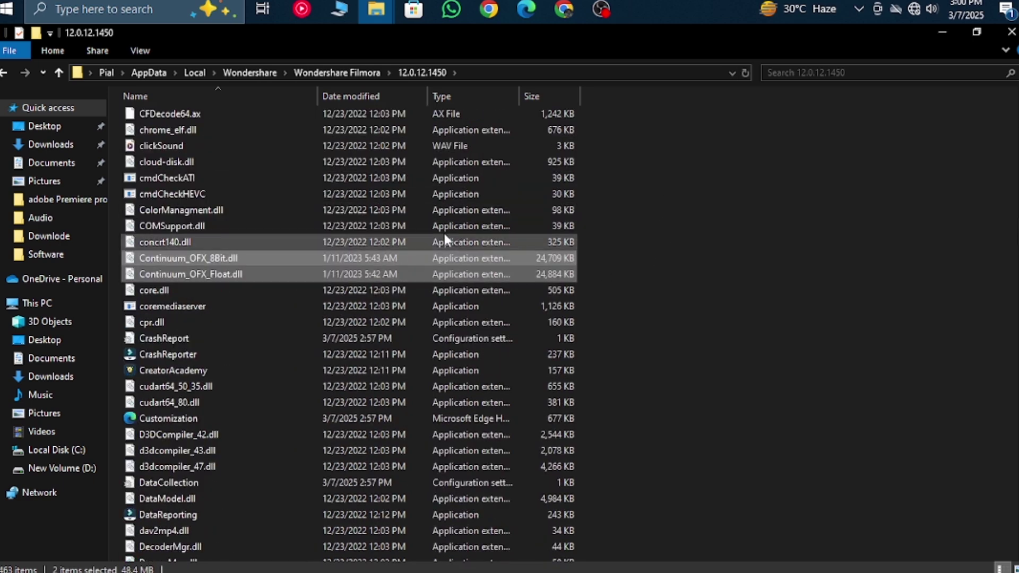
click(1009, 32)
Step: Copy the Patch application from the Patch folder inside Crack
click(518, 72)
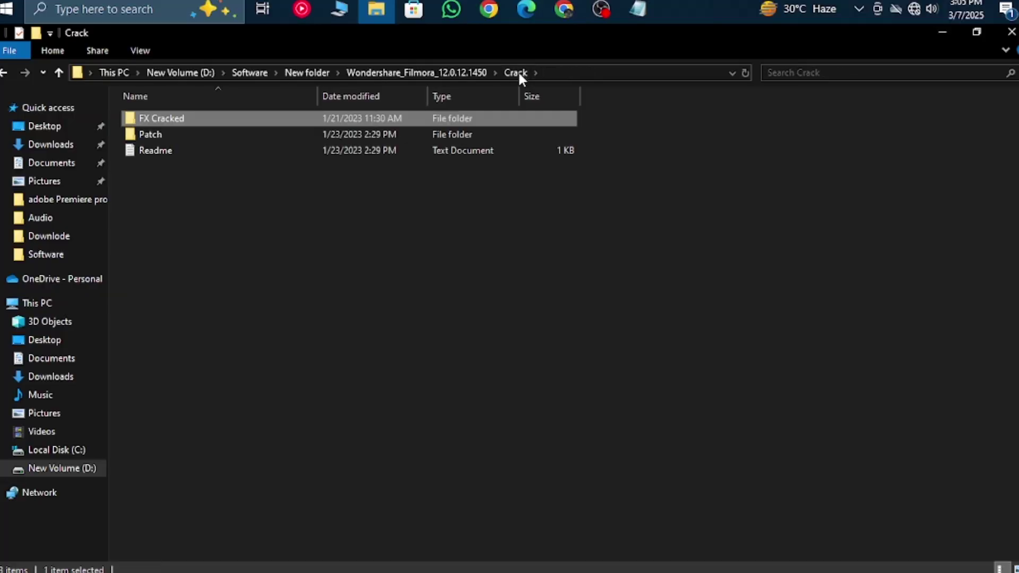
double_click(196, 135)
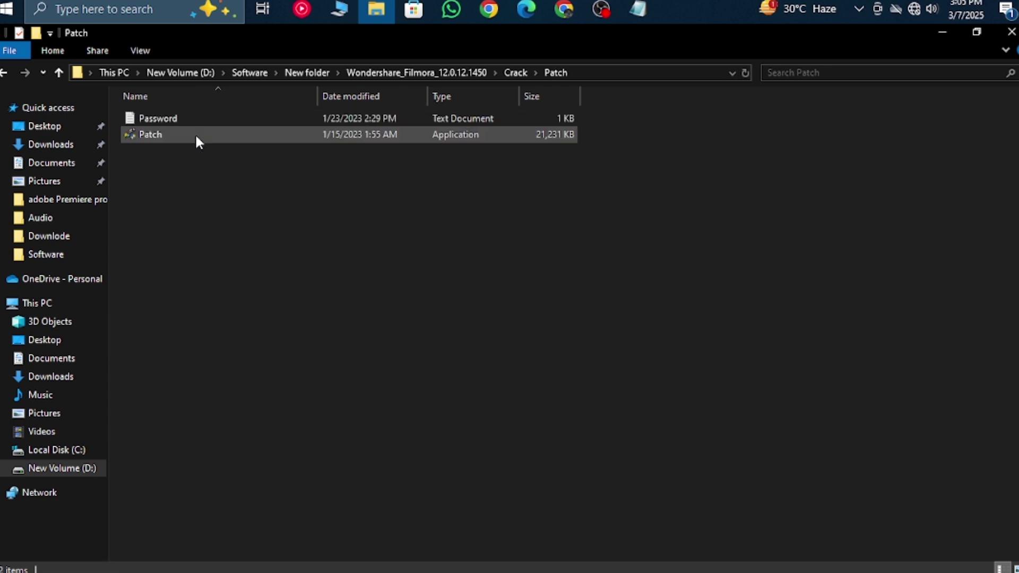
right_click(197, 136)
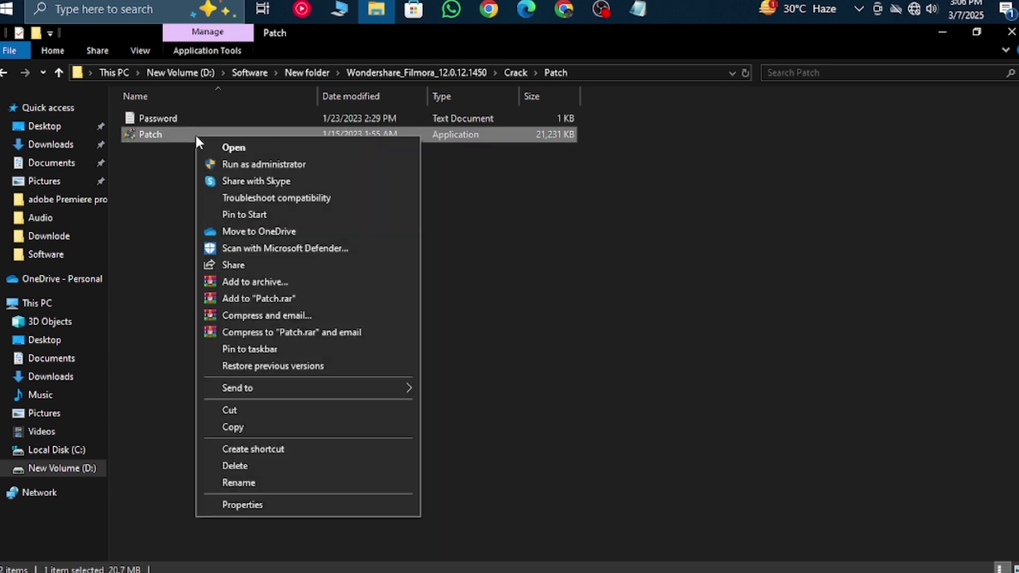
click(247, 427)
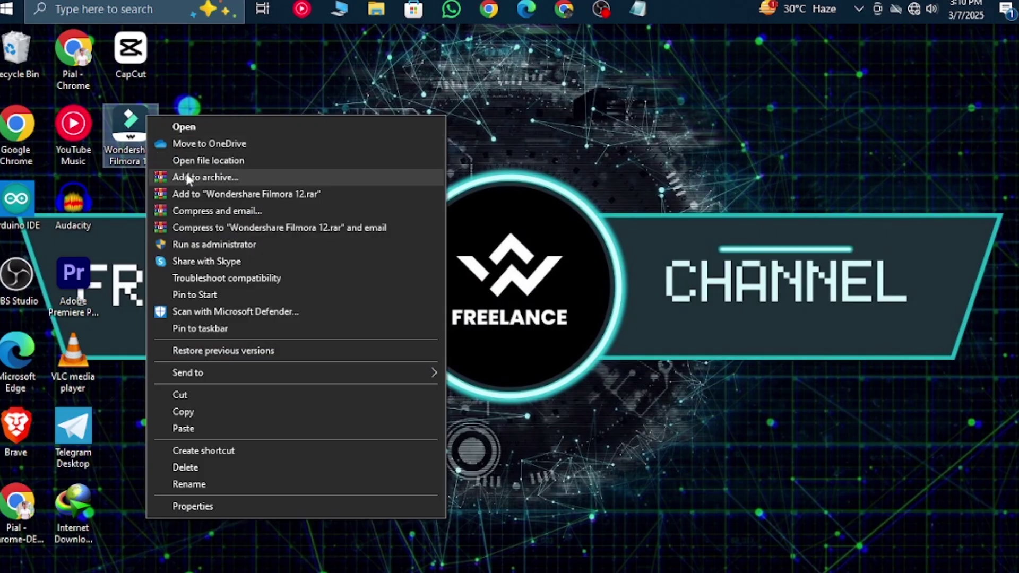
Step: Open the Wondershare Filmora 12 shortcut's file location and paste the copied Patch application into the 12.0.12.1450 folder
click(191, 160)
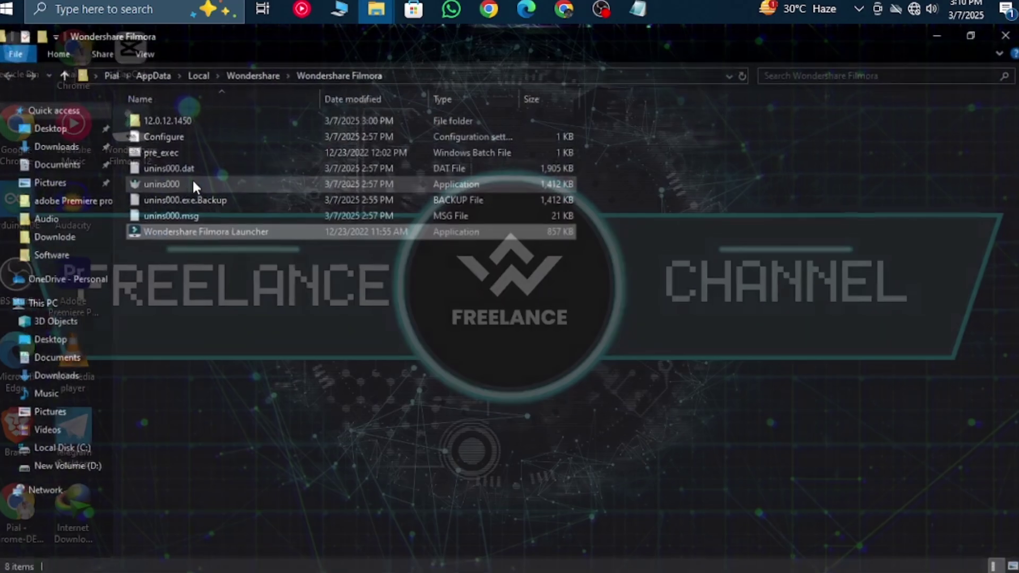
double_click(177, 117)
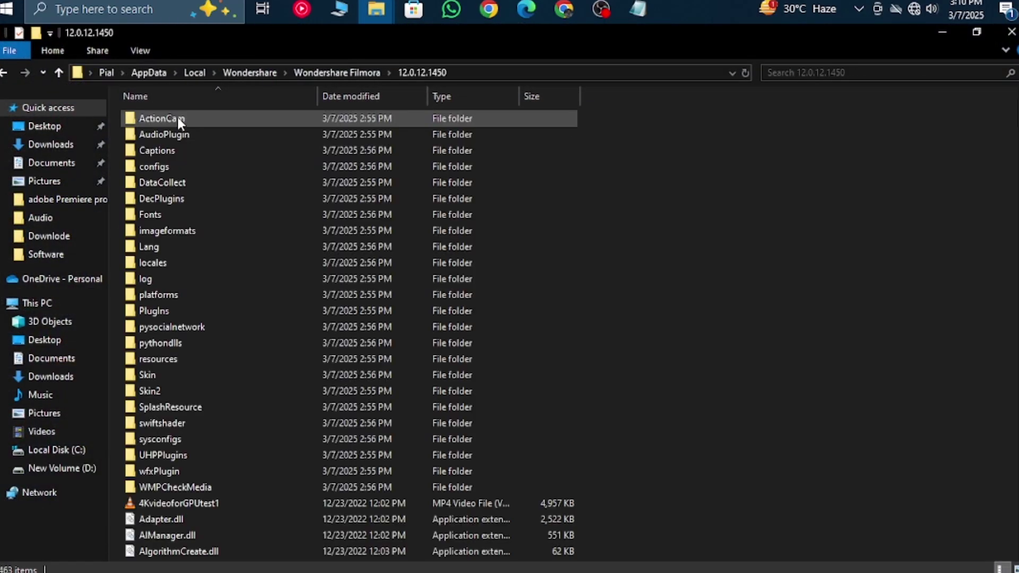
right_click(650, 176)
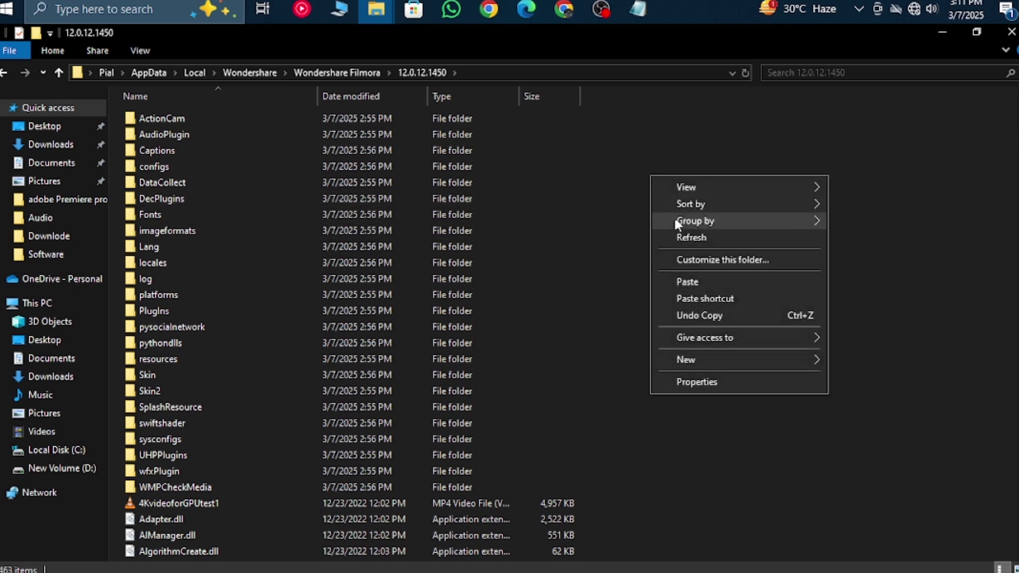
click(687, 282)
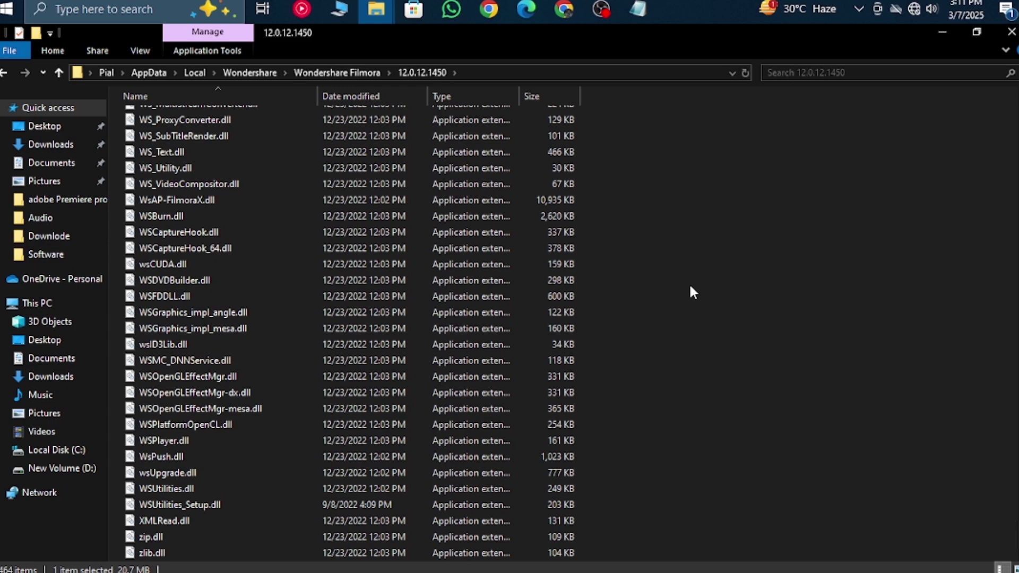
Step: Run the pasted Patch application in the 12.0.12.1450 folder as administrator
scroll(690, 288, up, 5)
scroll(691, 287, up, 12)
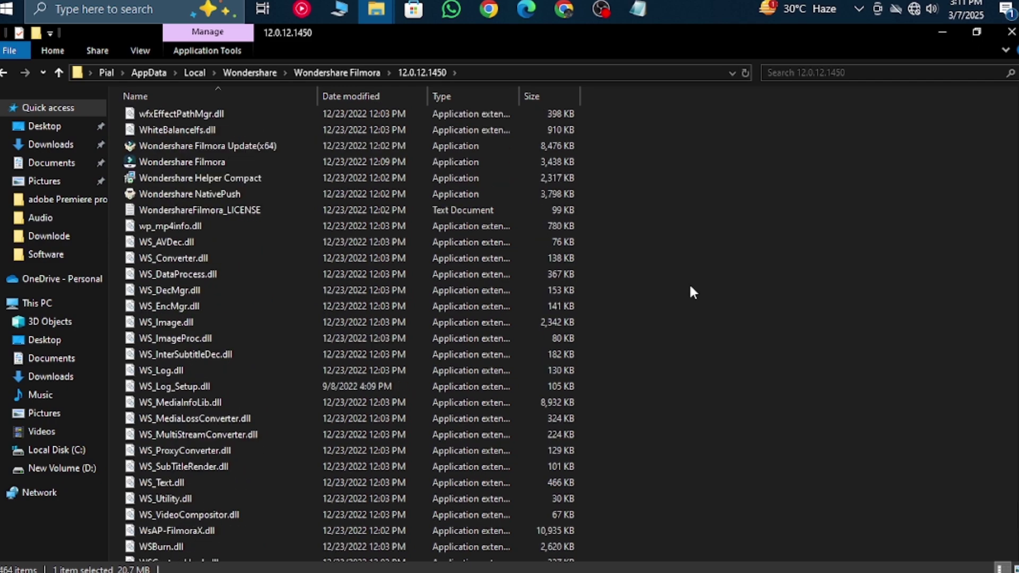
scroll(689, 282, up, 14)
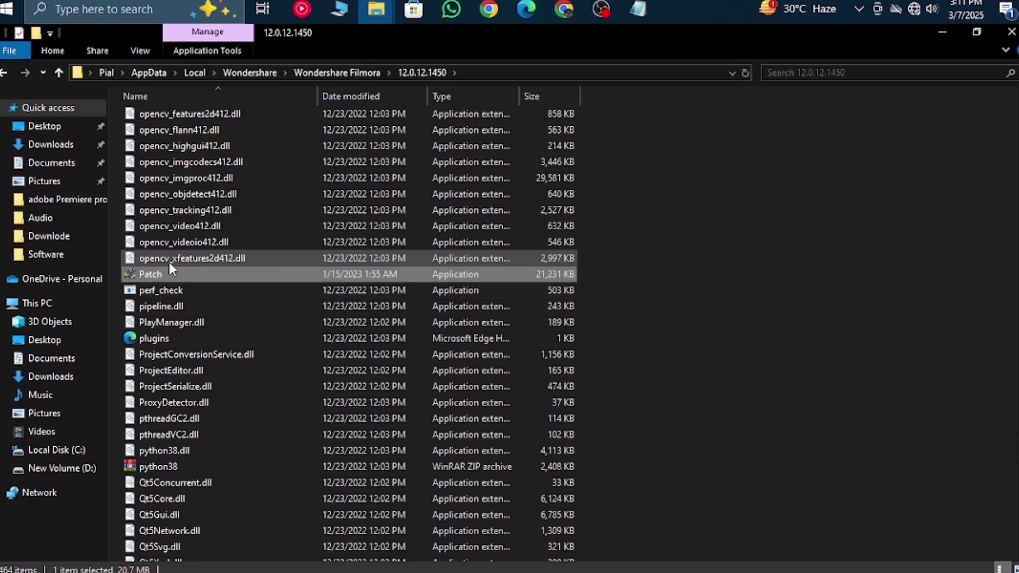
right_click(145, 276)
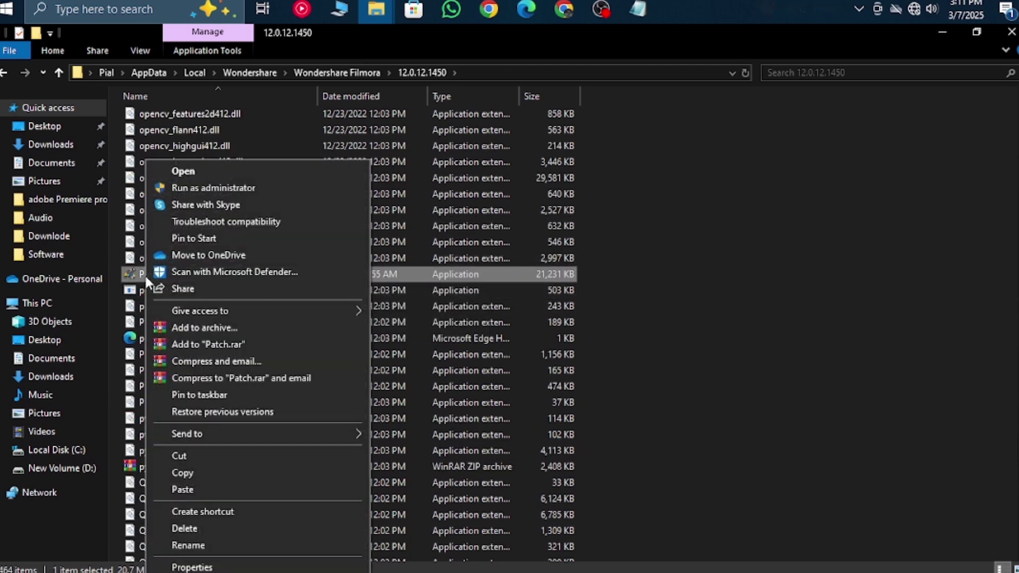
click(205, 188)
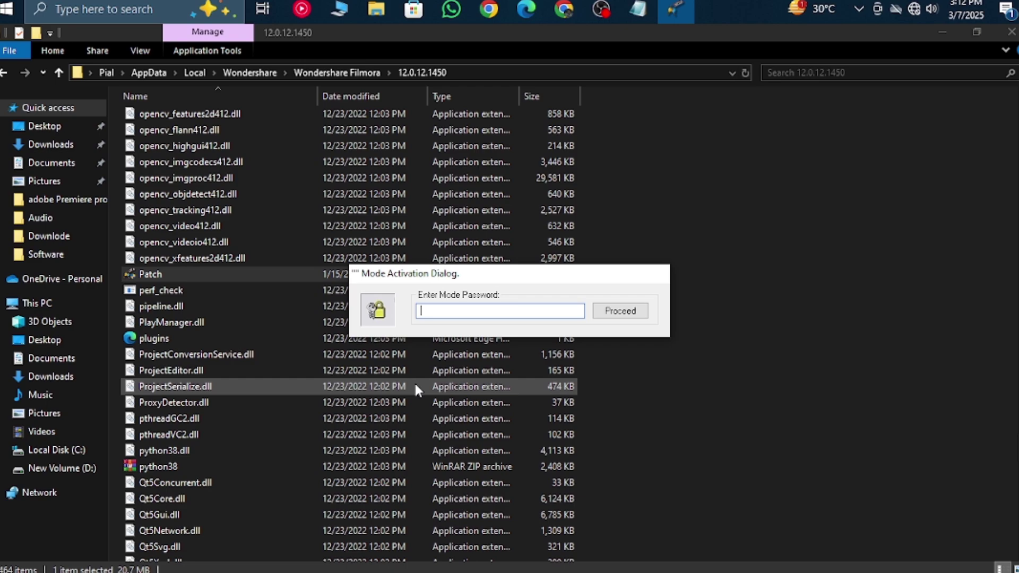
Step: Open the Password text file in the Patch folder inside Crack and copy the password from it
click(378, 11)
click(311, 55)
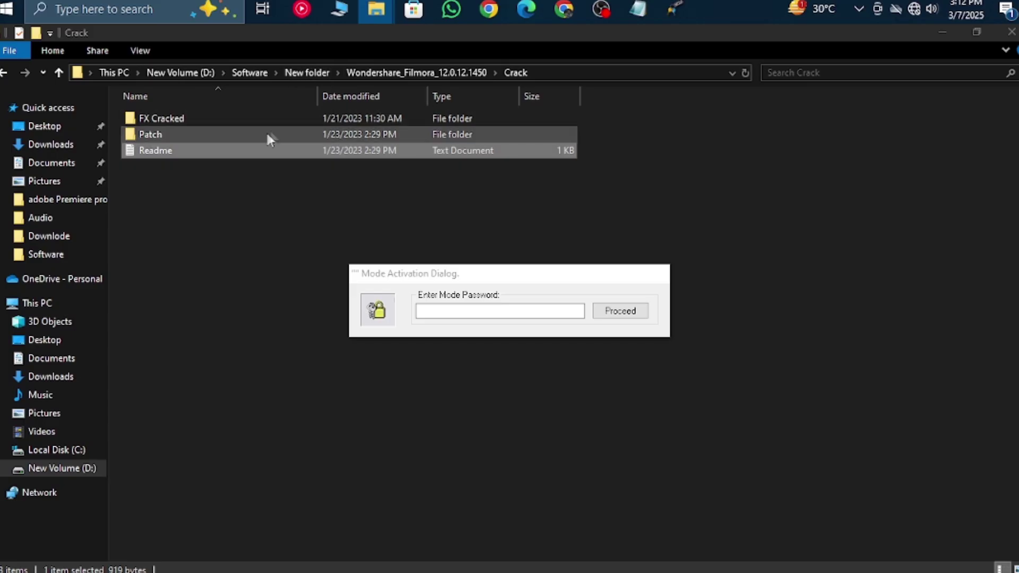
click(262, 135)
double_click(262, 135)
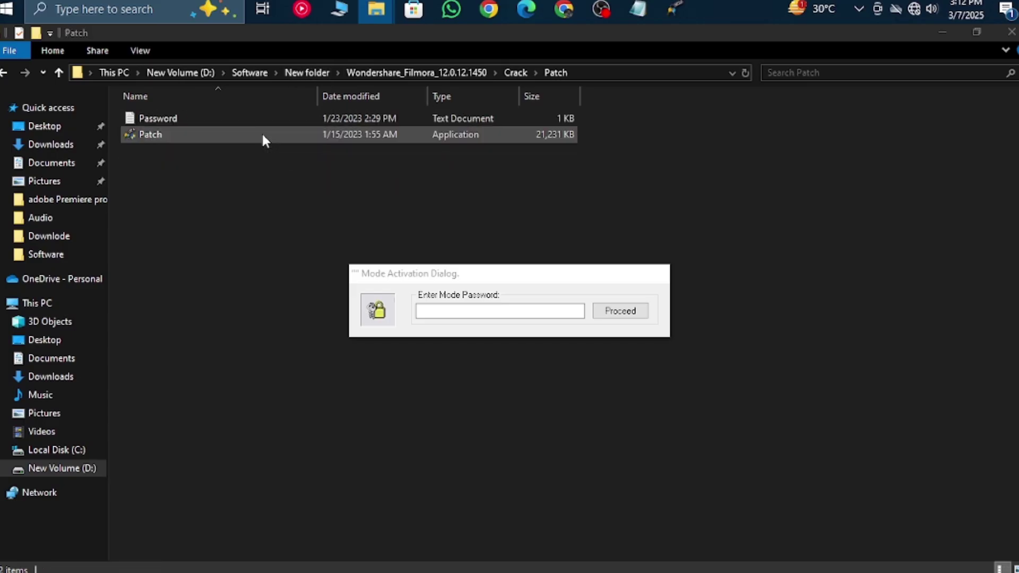
double_click(257, 118)
drag(244, 118, 162, 117)
right_click(162, 114)
click(221, 162)
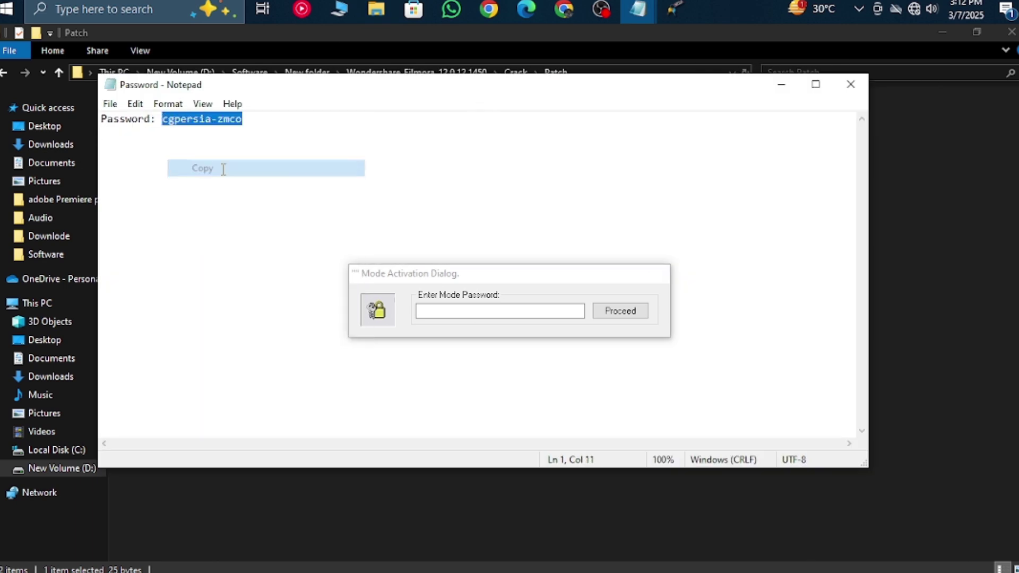
Step: Close the text file, paste the copied mode password into the Mode Activation Dialog, proceed and run the patch
key(alt+F4)
right_click(468, 311)
click(499, 375)
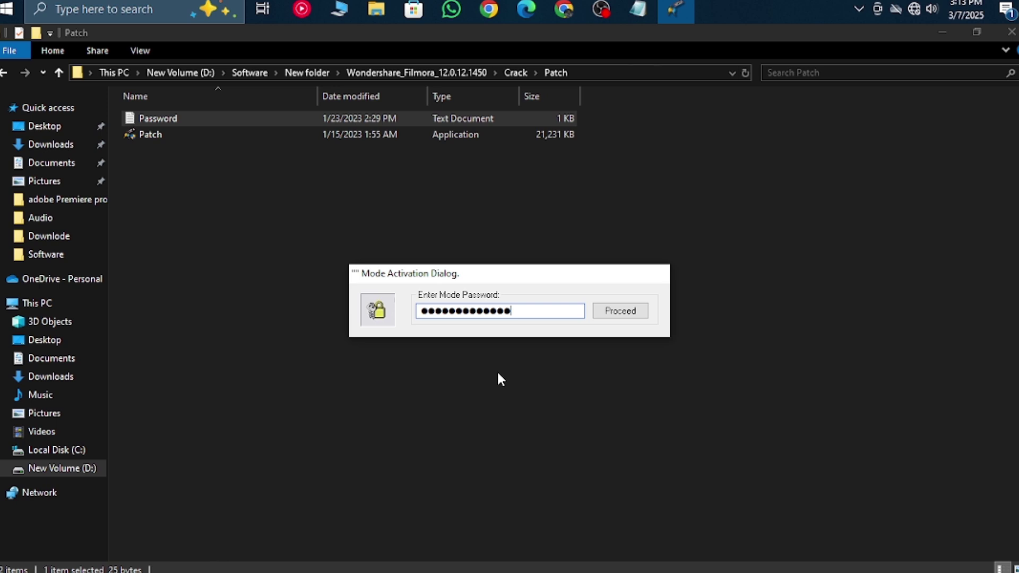
click(632, 309)
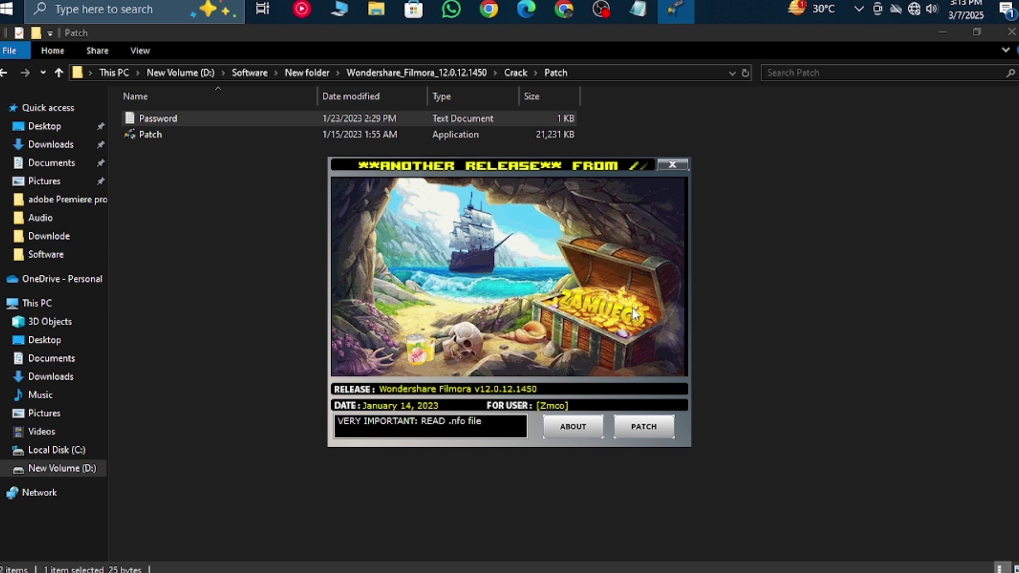
click(650, 429)
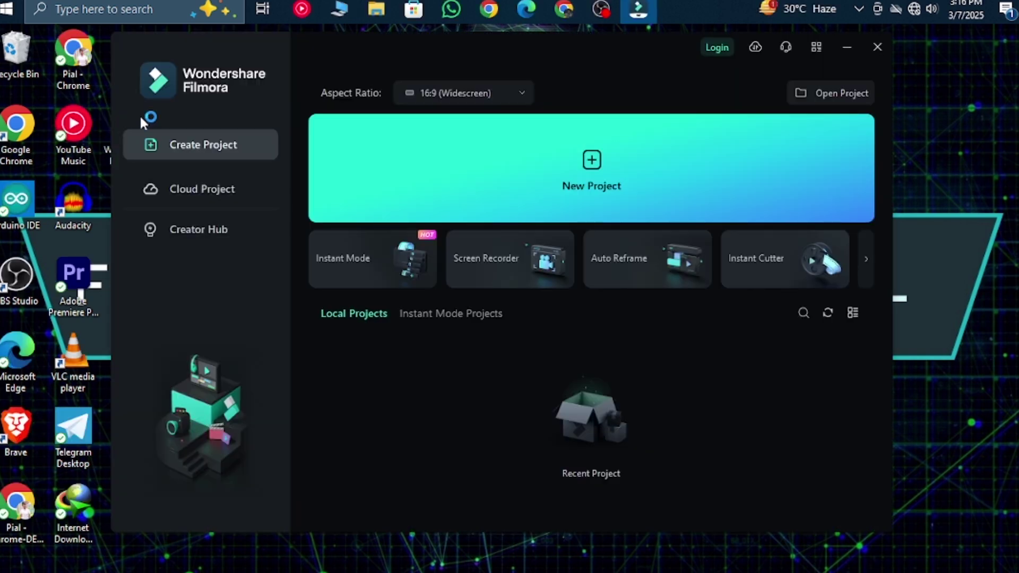
Step: Create a new project in Wondershare Filmora and dismiss the layout change tip
click(549, 183)
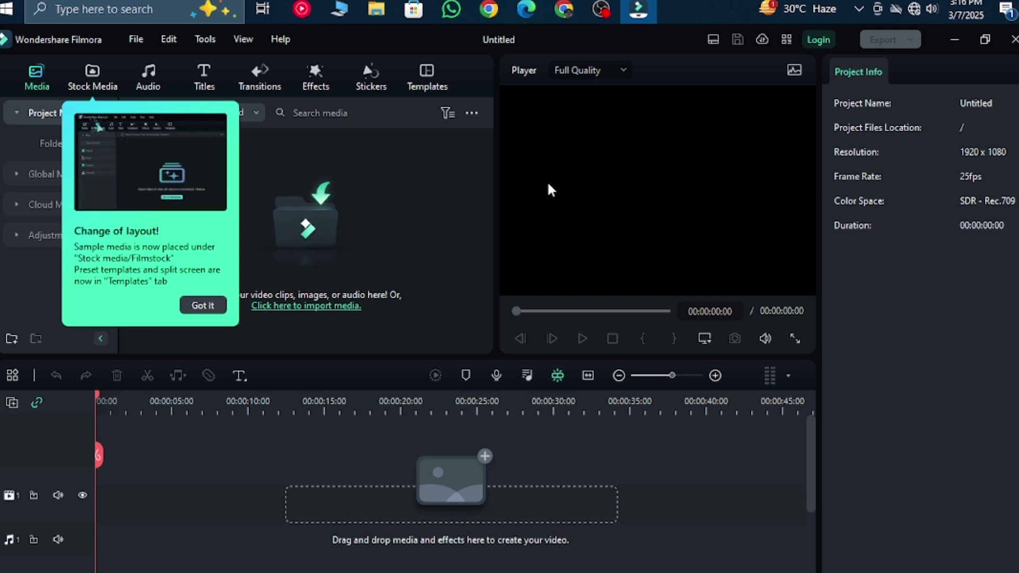
click(215, 308)
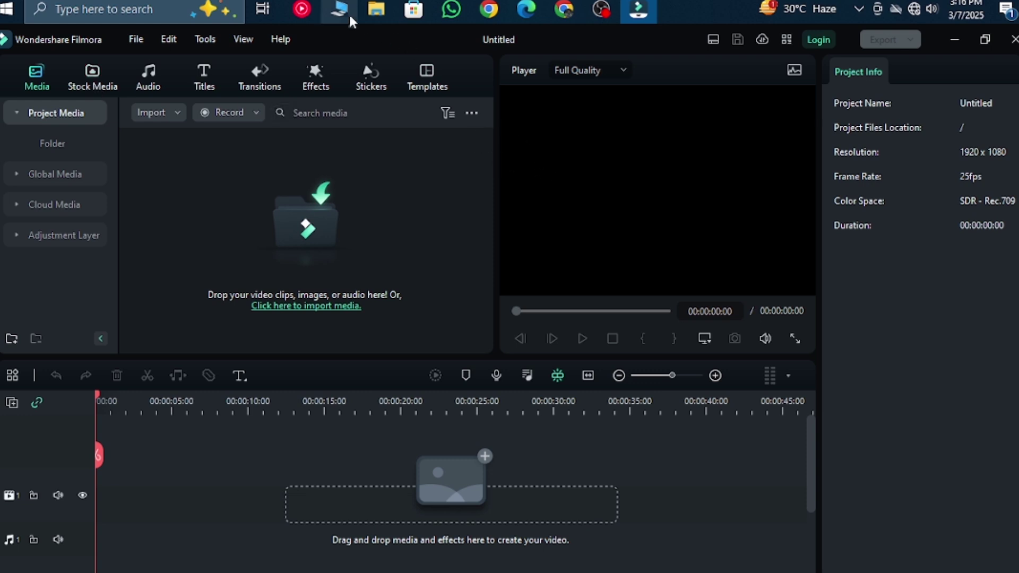
Step: Import the 2-Orbiting_a_black_hole-HD video and place it on the timeline, keeping the project settings of 1920 x 1080 25fps
click(376, 9)
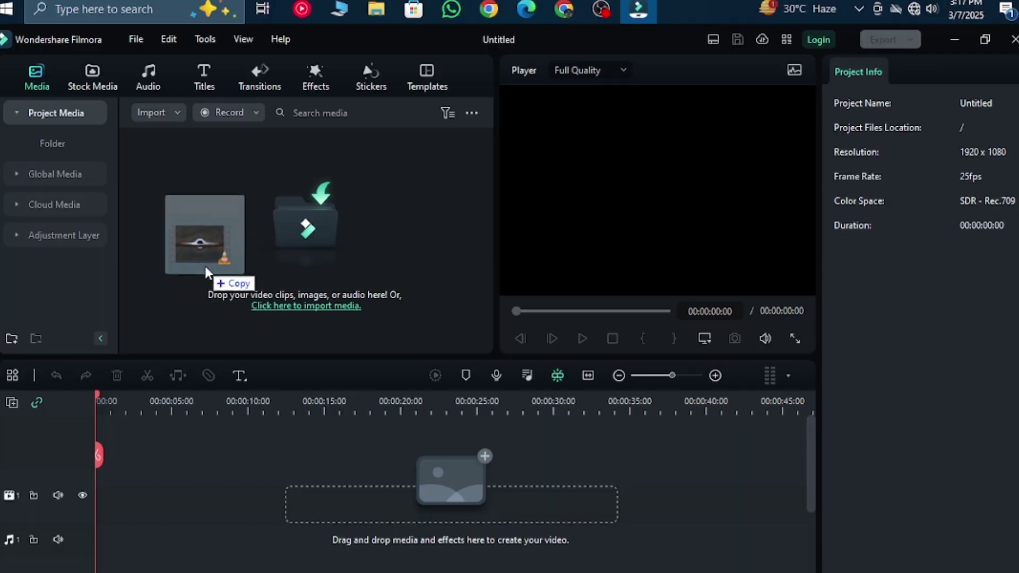
drag(205, 266, 218, 262)
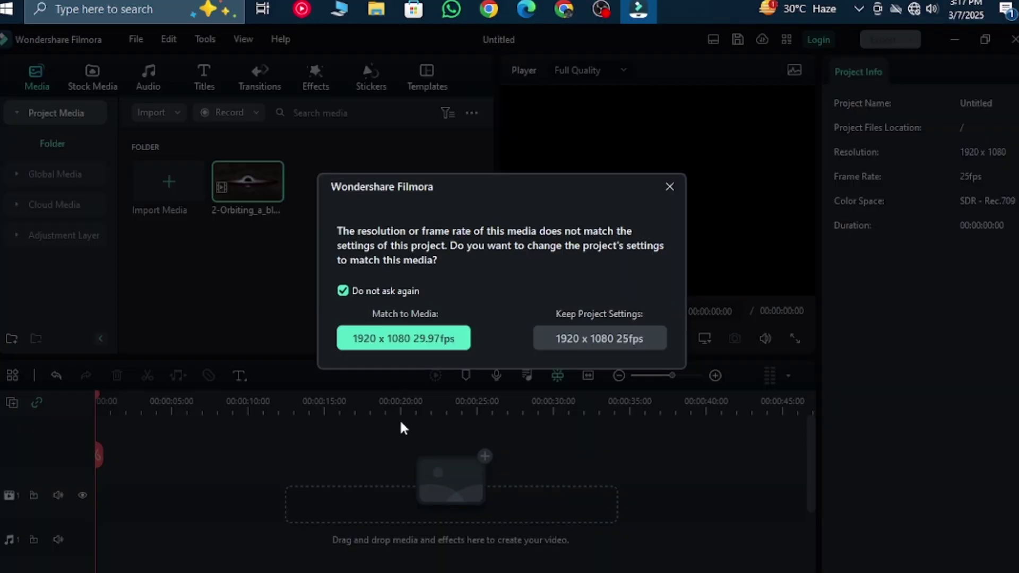
click(593, 338)
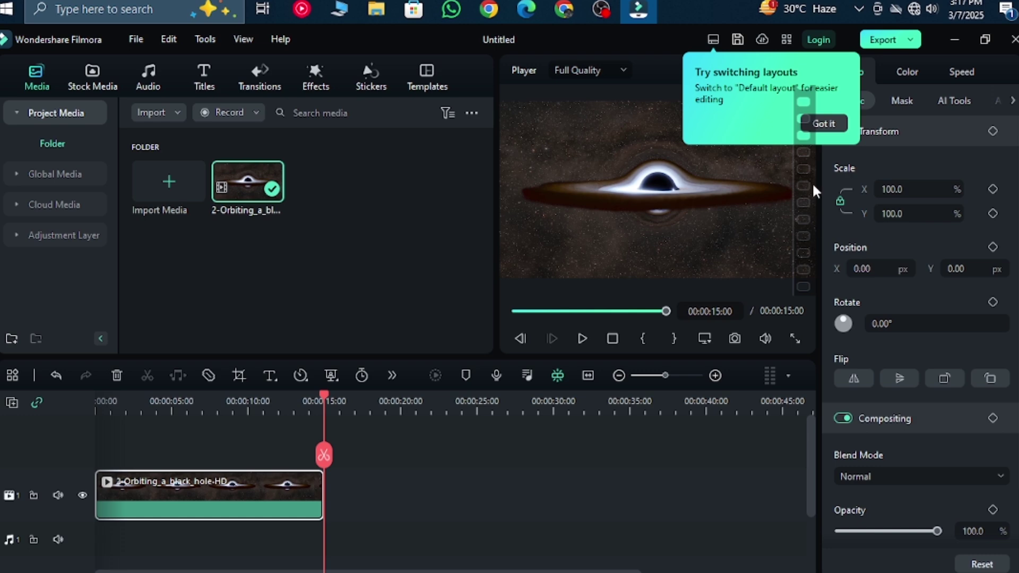
click(823, 123)
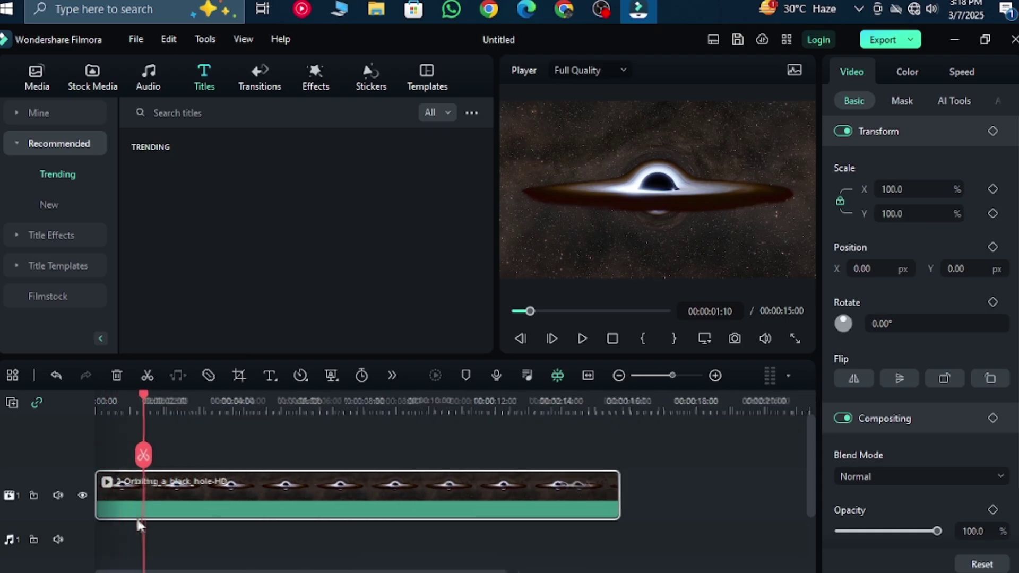
Step: Split the black hole clip at three points within its first five seconds to make four pieces
click(208, 375)
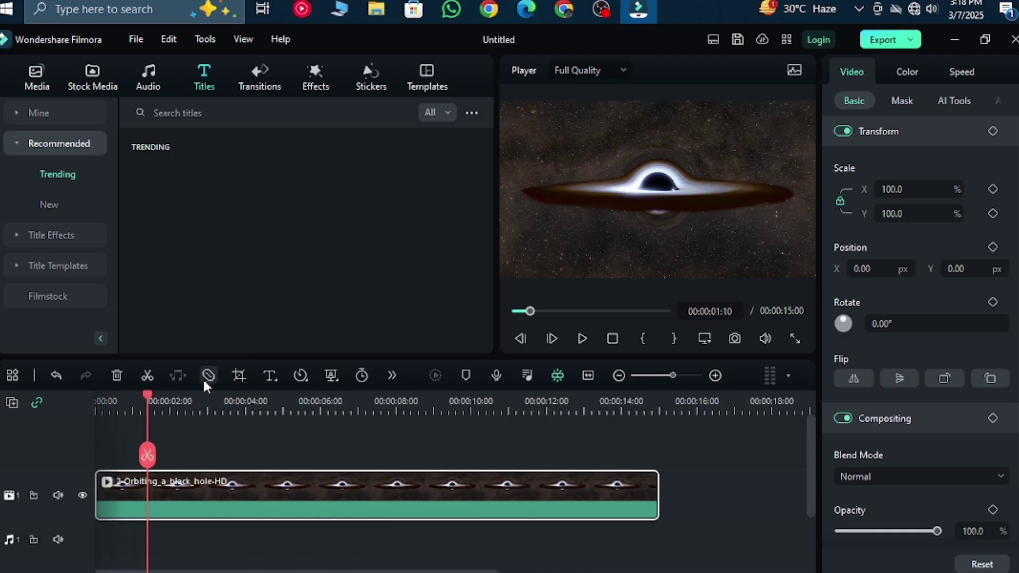
click(160, 494)
click(200, 496)
click(281, 496)
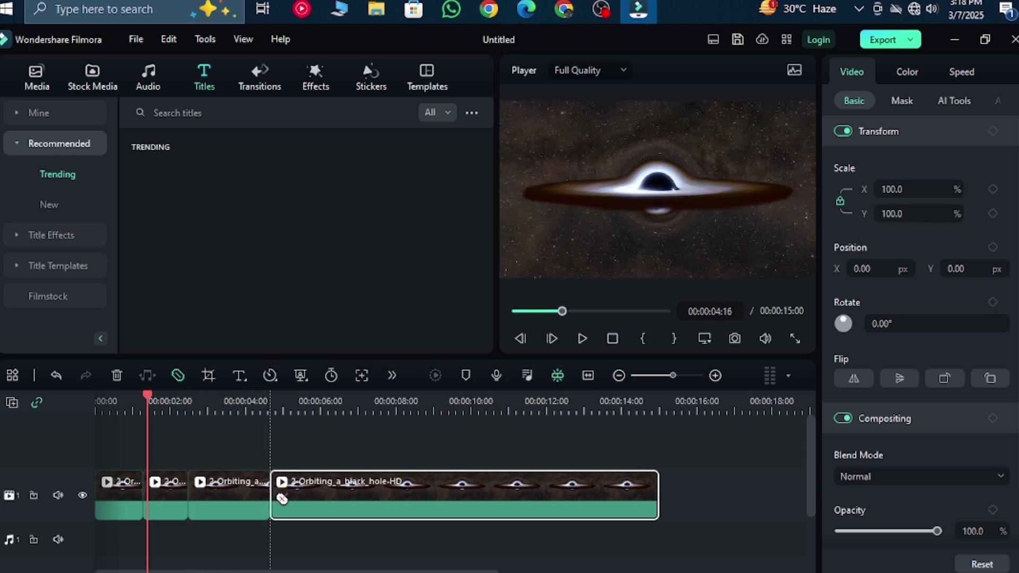
Step: Add a Basic 1 title at the playhead above the video, split it into two parts and leave the split mode
click(240, 373)
click(278, 401)
click(259, 485)
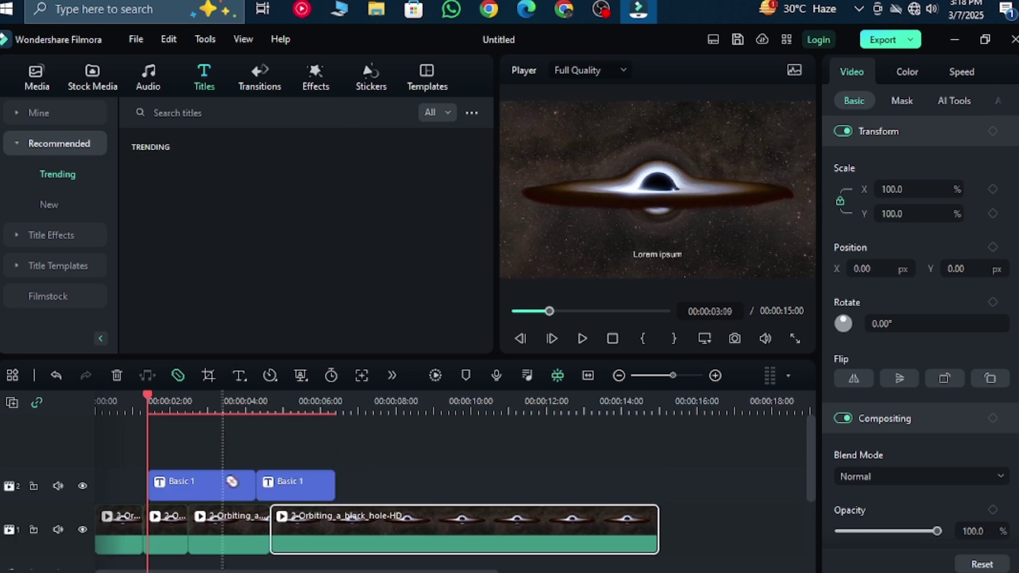
click(178, 375)
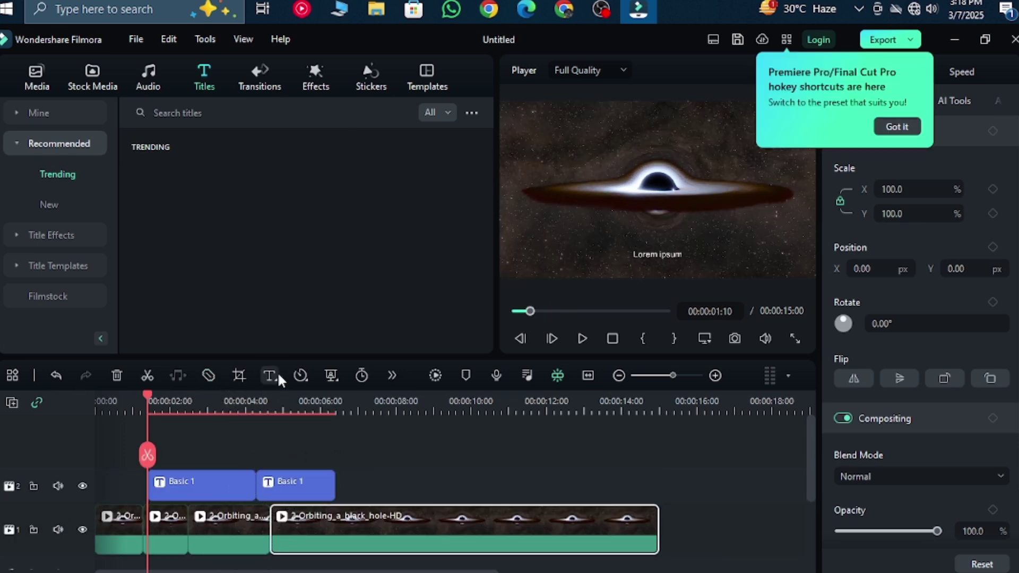
Step: Replace the text of the first Basic 1 title with "Please Subscribe now..."
click(217, 486)
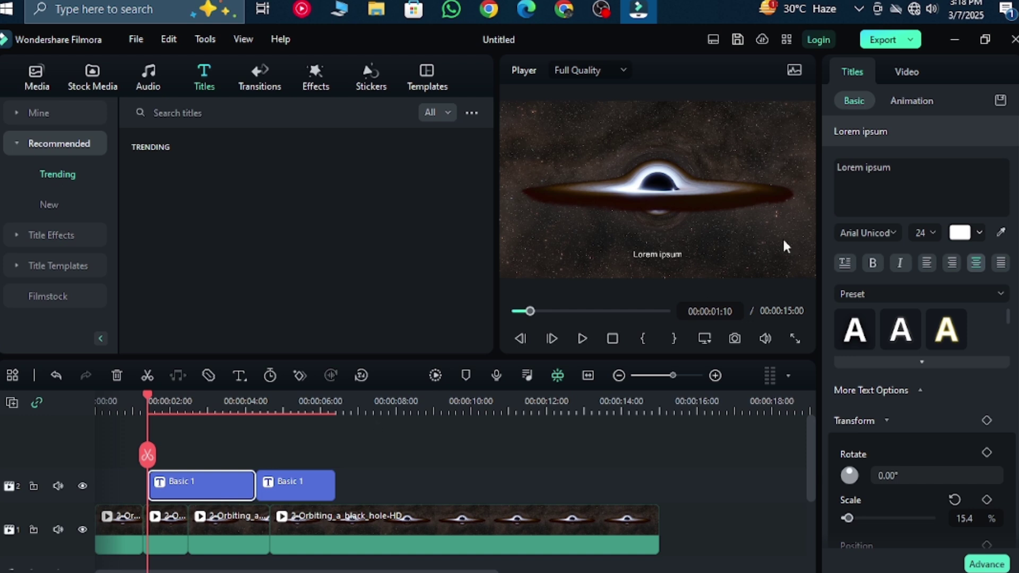
click(901, 173)
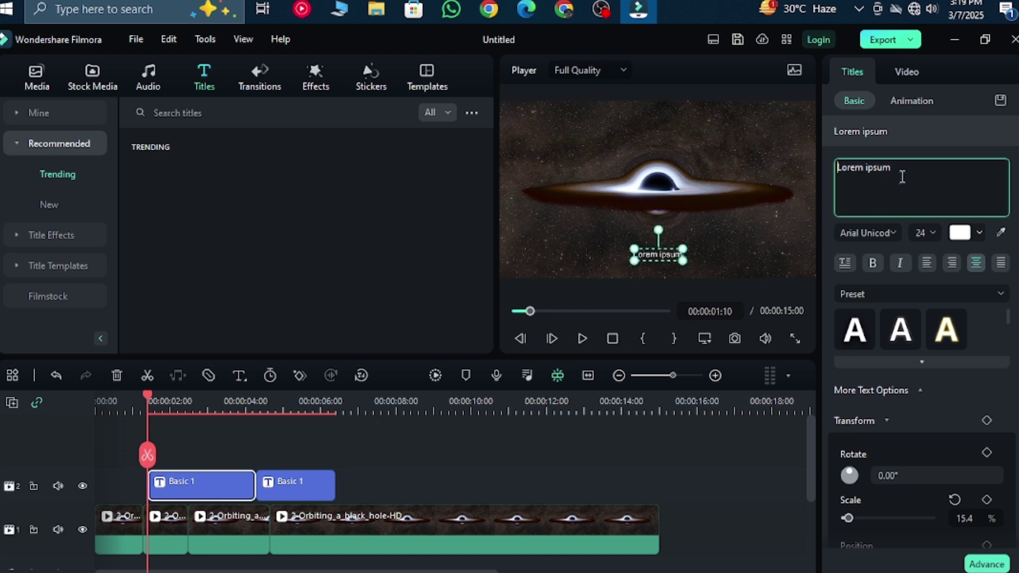
drag(901, 177, 841, 166)
text(Ple)
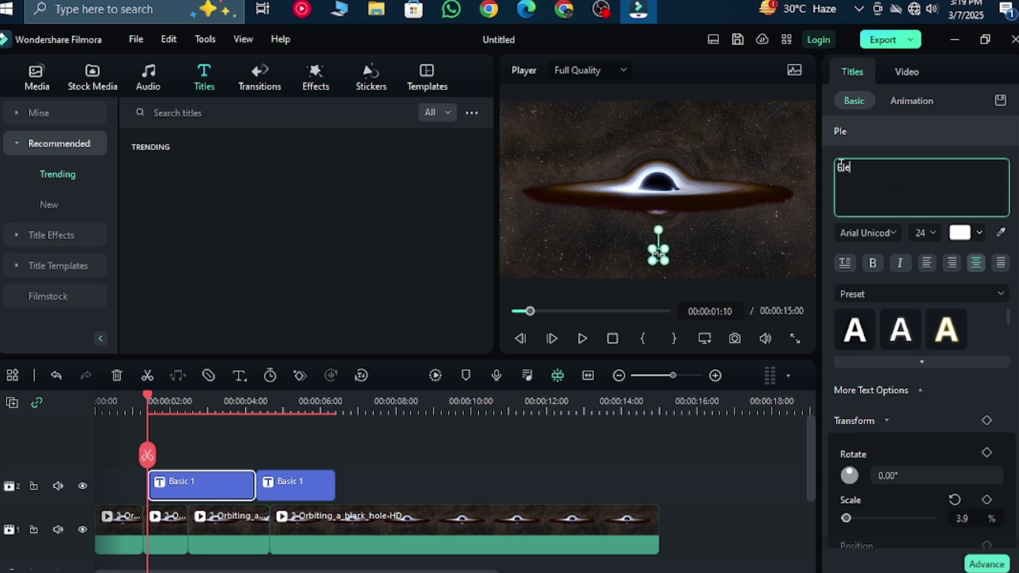
text(ase Subsc)
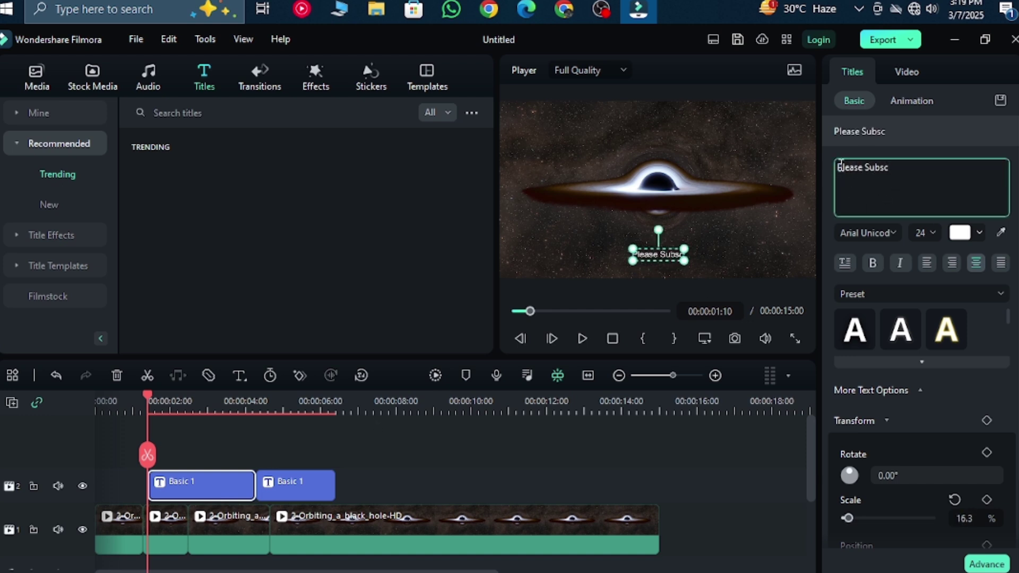
text(ribe now)
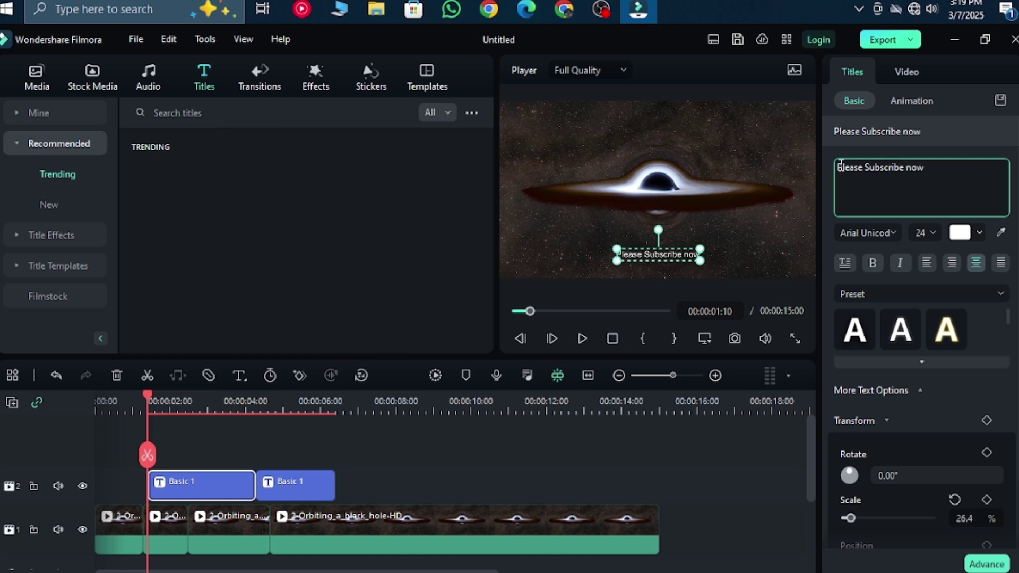
text(...)
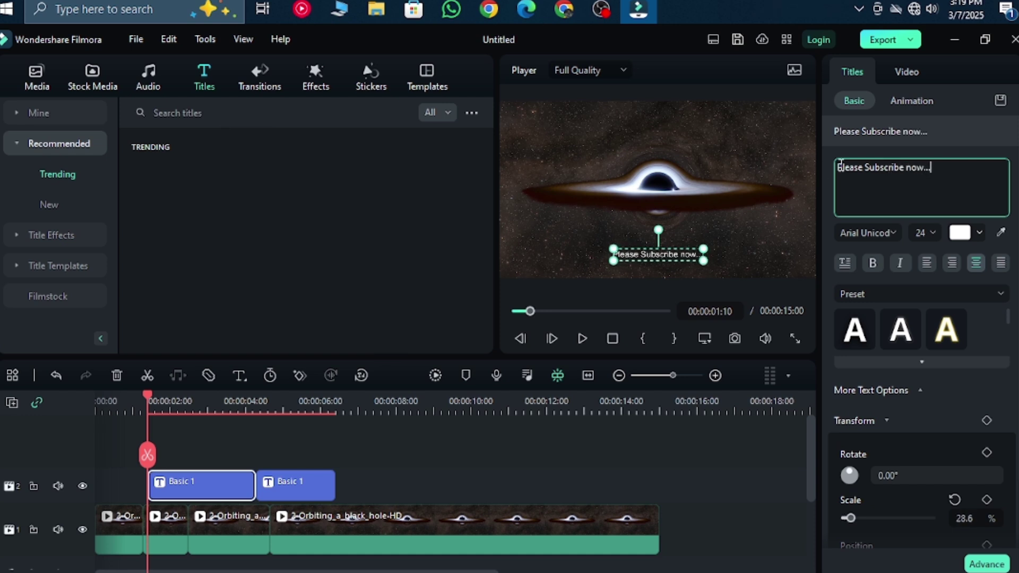
Step: Enlarge the title in the preview to about 73 % scale and move it up over the black hole
drag(703, 260, 812, 279)
drag(706, 254, 624, 166)
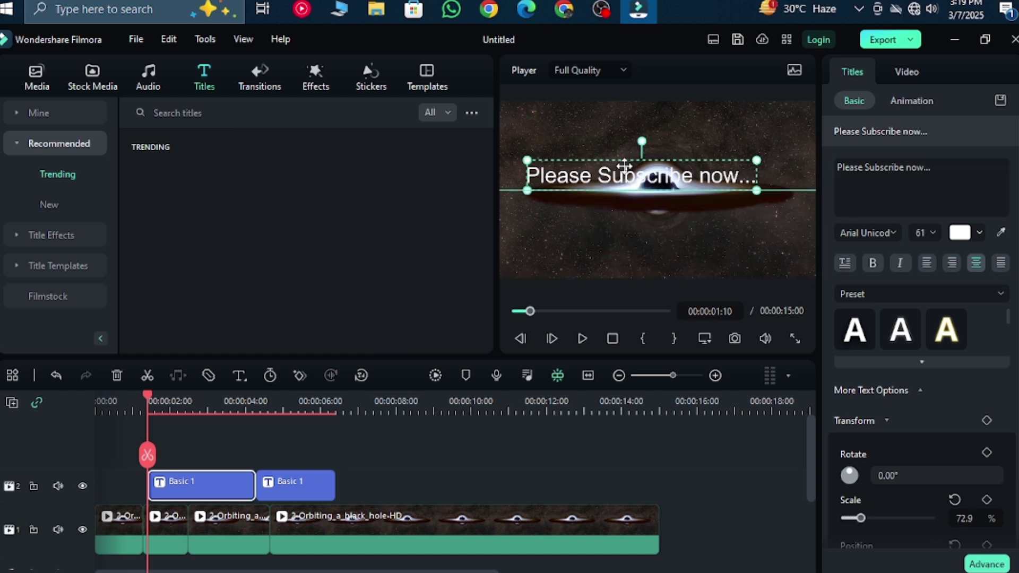
Step: Enlarge the title in the preview to about 88 % scale and colour its text dark red
drag(757, 190, 803, 197)
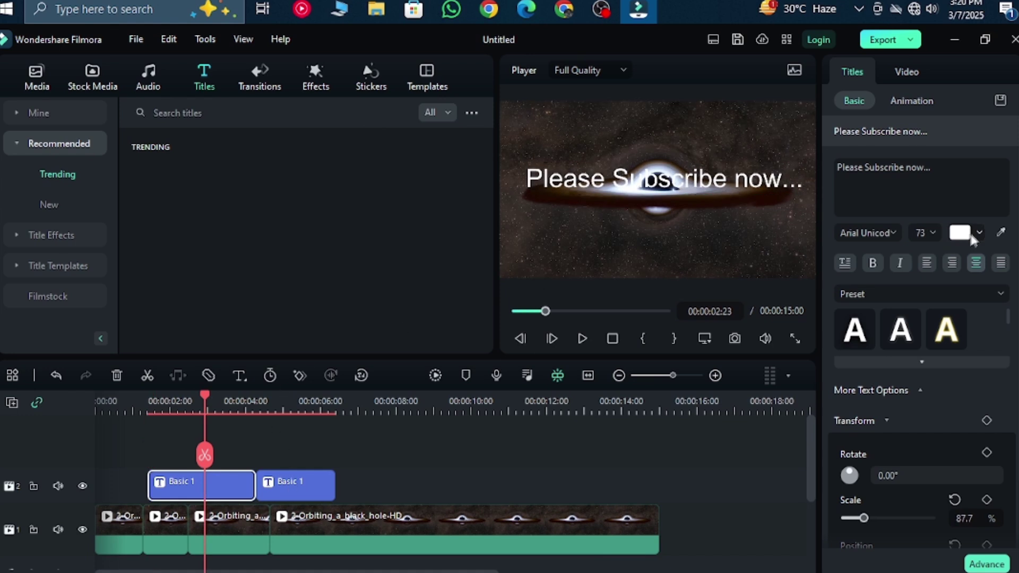
click(979, 233)
click(1002, 303)
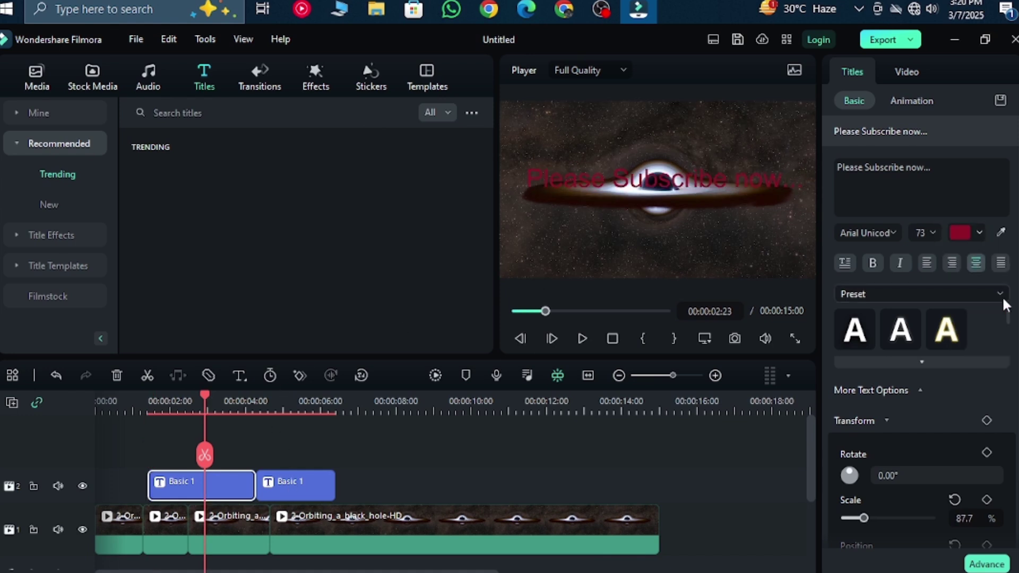
click(979, 232)
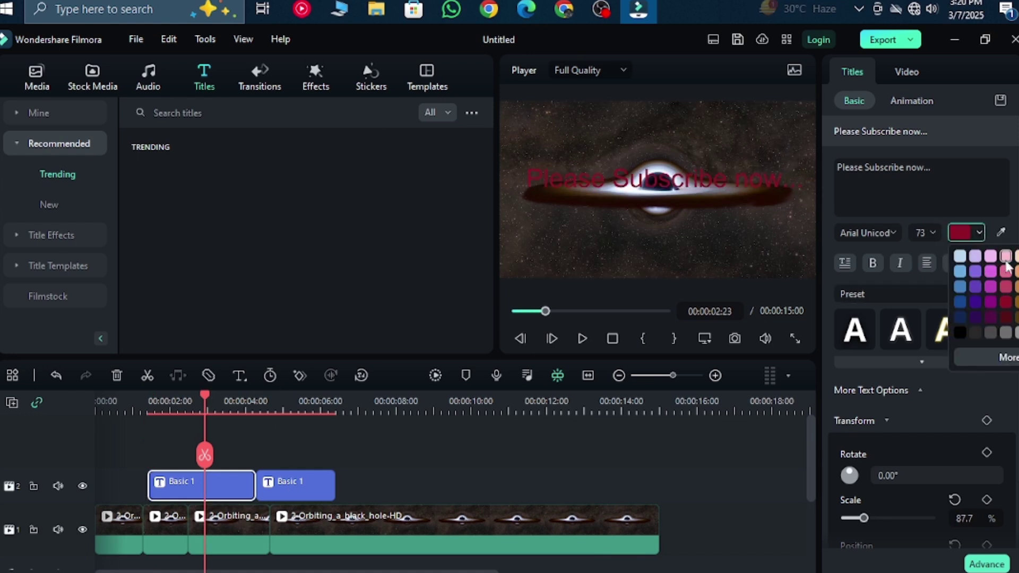
Step: Set the title's font to Carter One and apply the first WordArt style, blue lettering with a glow
click(895, 232)
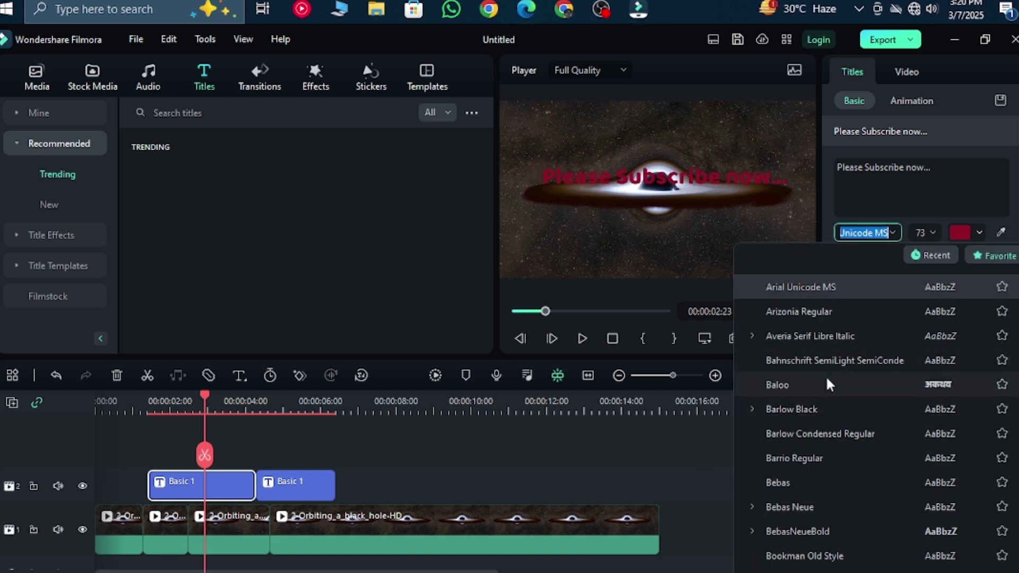
scroll(825, 382, down, 5)
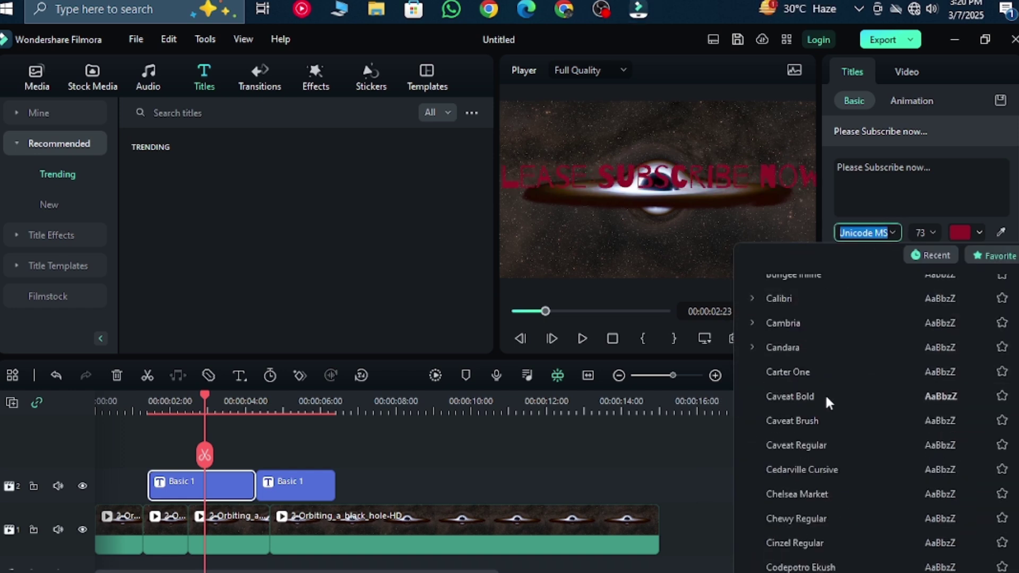
click(790, 372)
click(884, 292)
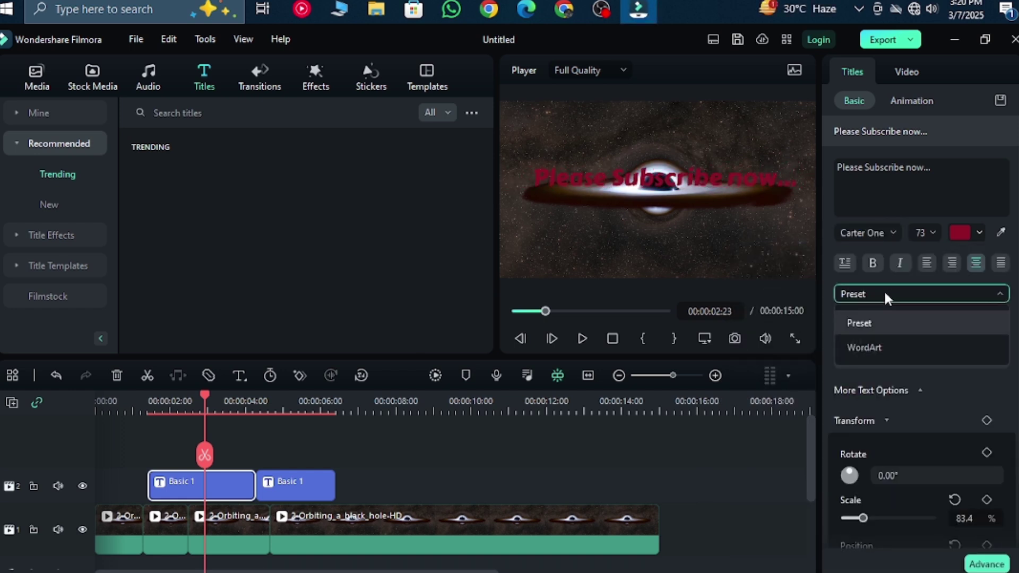
click(869, 344)
click(869, 336)
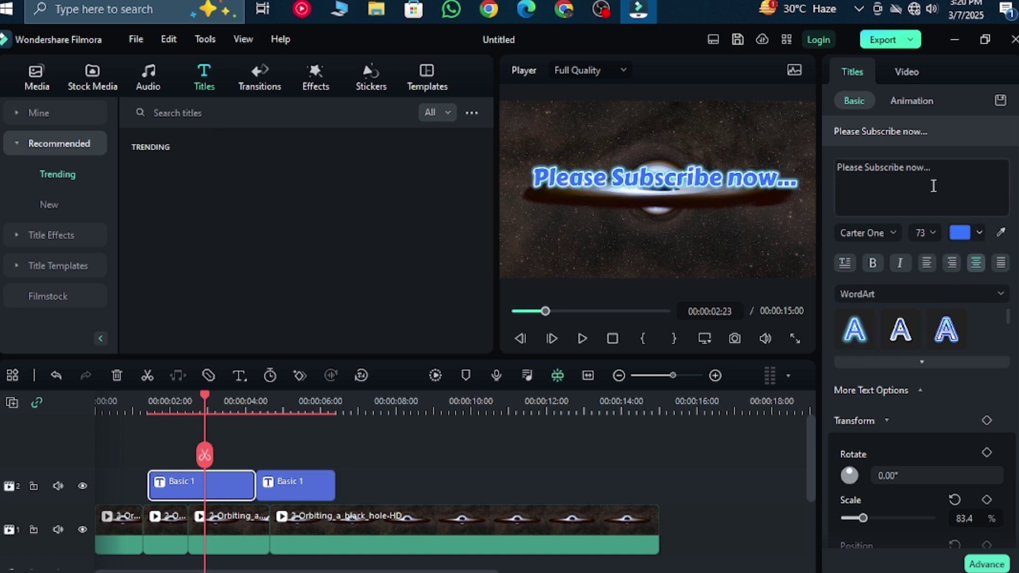
Step: Look through the title's Transform and Compositing settings, including the blend mode options
scroll(874, 374, down, 3)
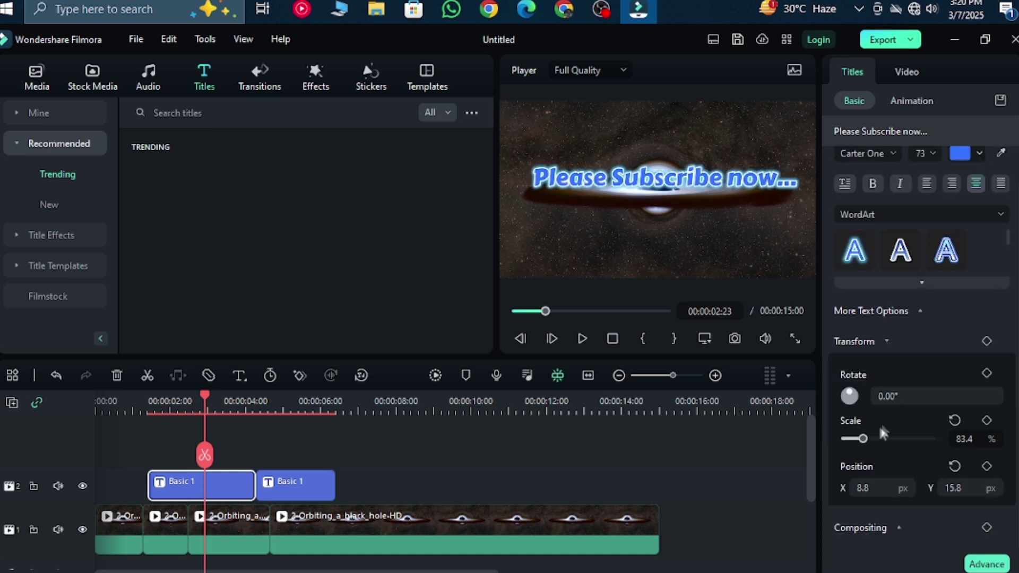
click(867, 344)
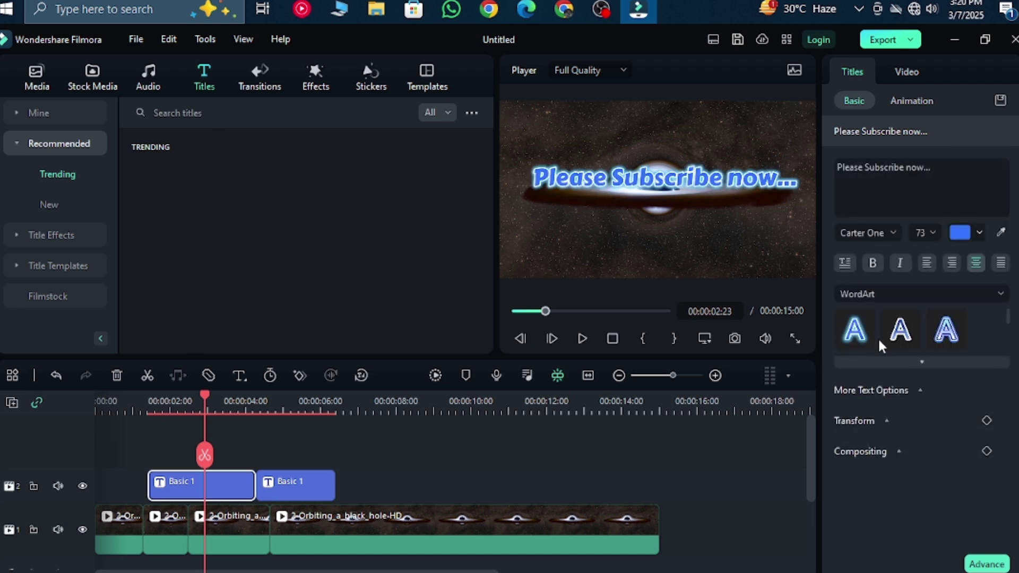
click(874, 450)
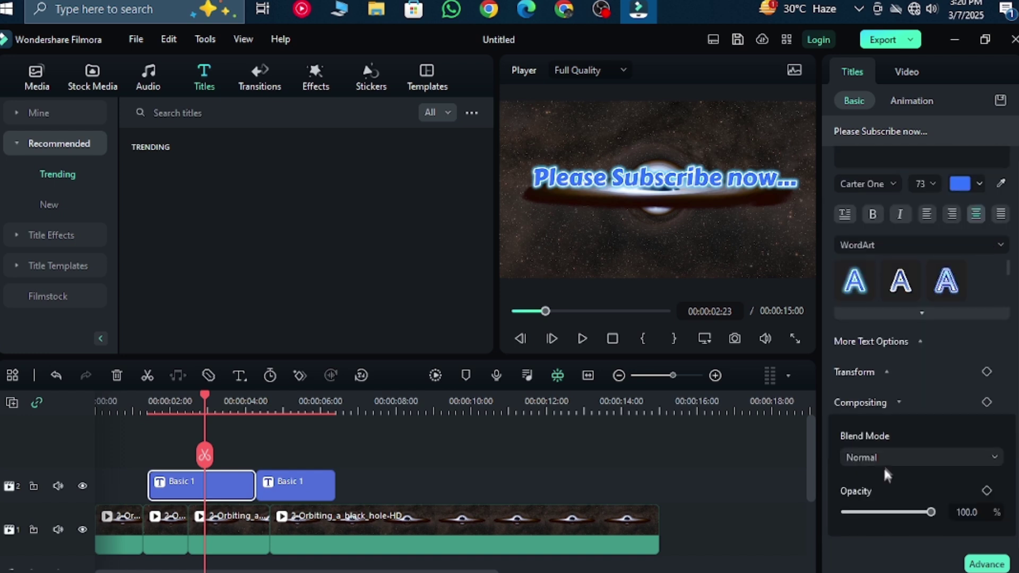
click(887, 457)
scroll(881, 414, down, 2)
click(878, 335)
Step: Preview several animation presets on the title, including Wavy style, Type Writer and String Blur
click(916, 98)
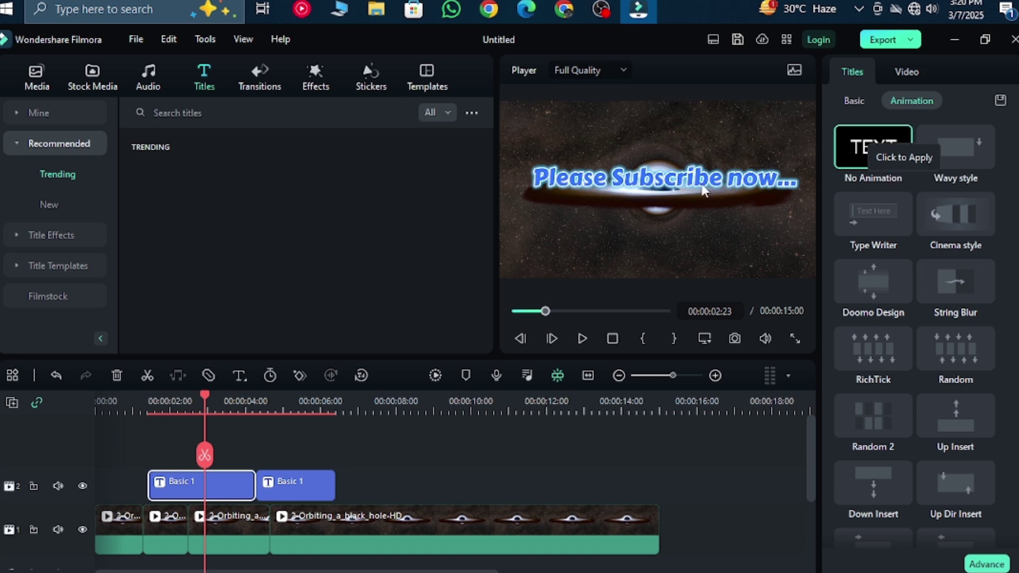
click(963, 156)
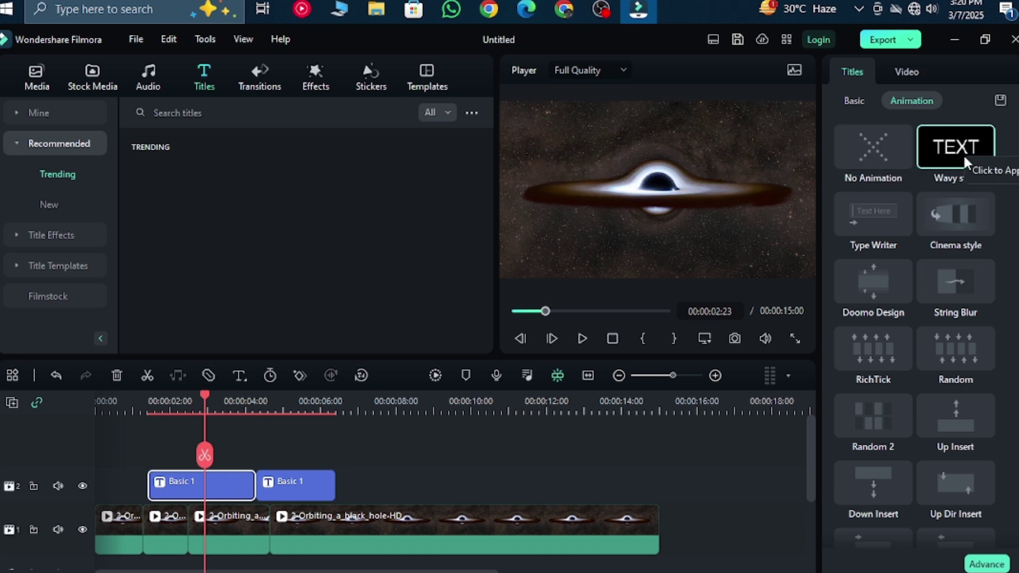
click(893, 224)
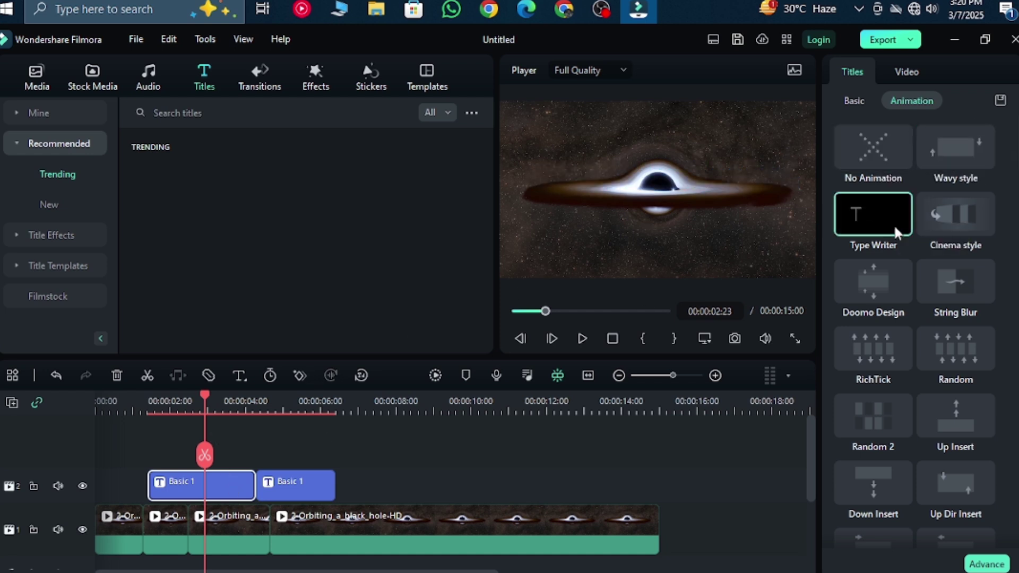
click(926, 285)
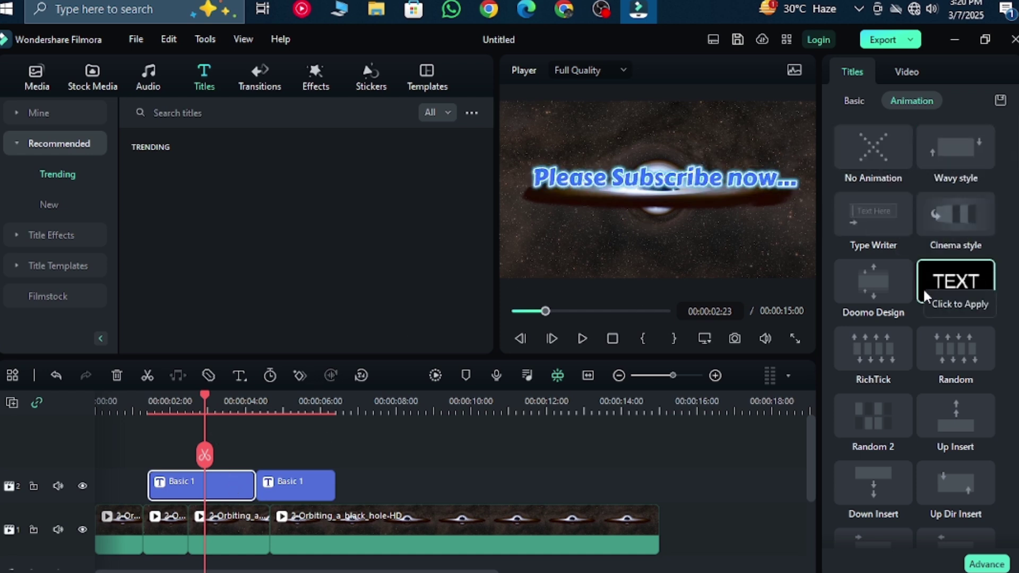
click(898, 334)
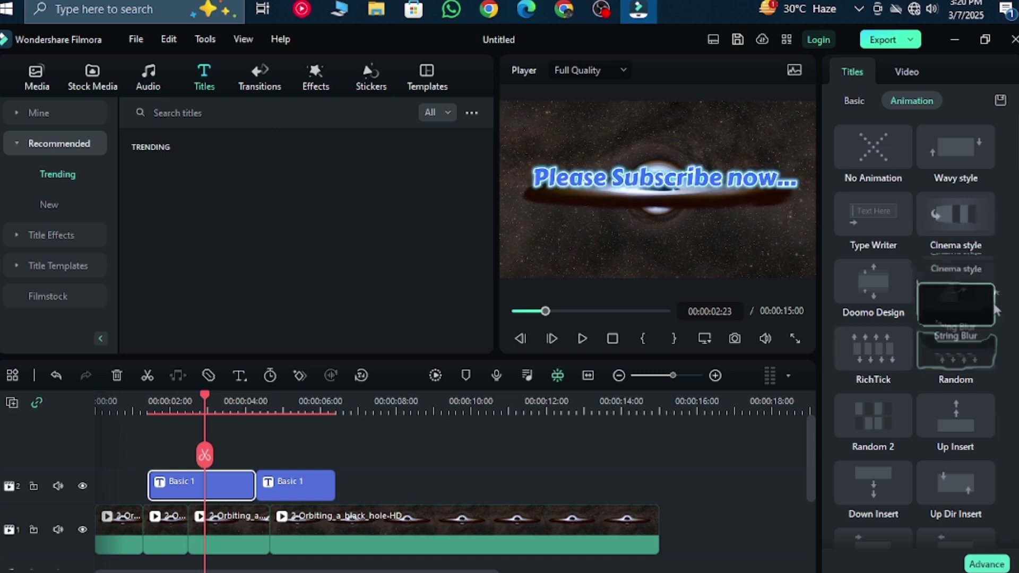
Step: Open the export settings for the project and browse for a folder to save the video in
click(883, 39)
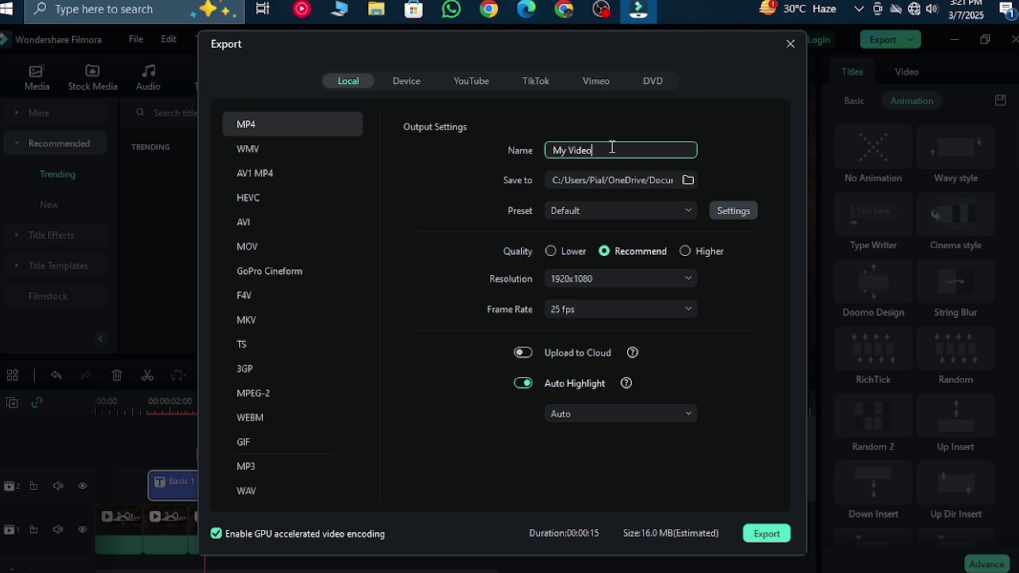
click(689, 180)
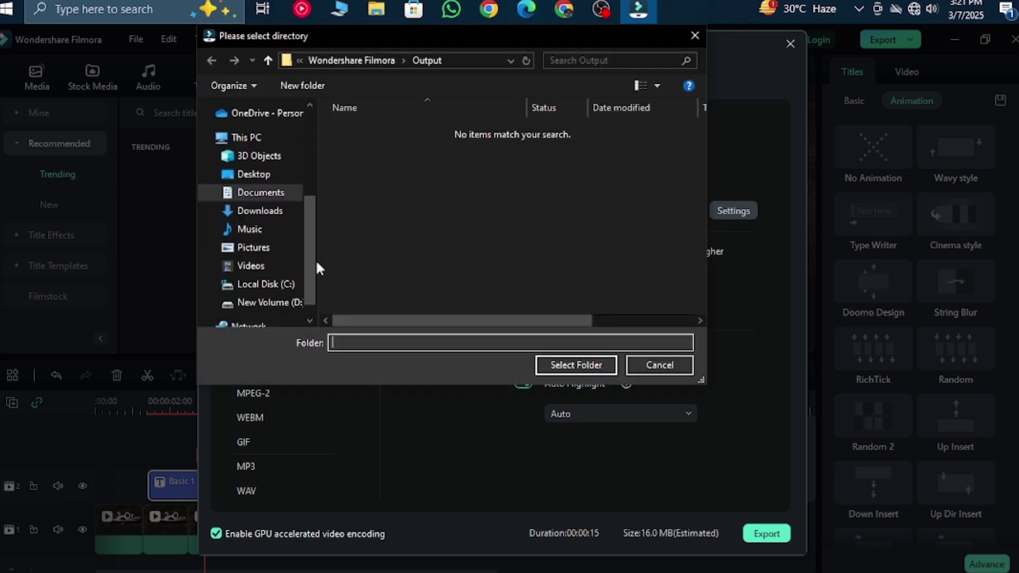